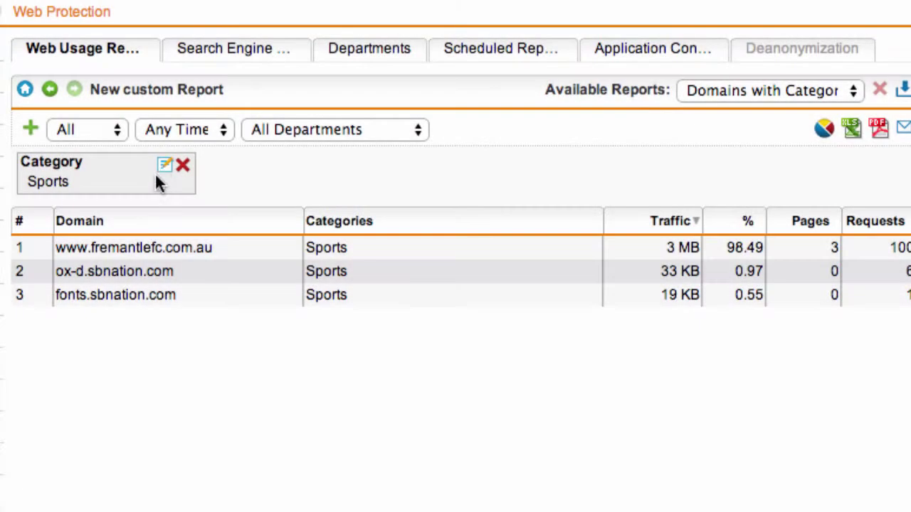
Change the domains report's category filter to Gambling and save it.
left_click(164, 167)
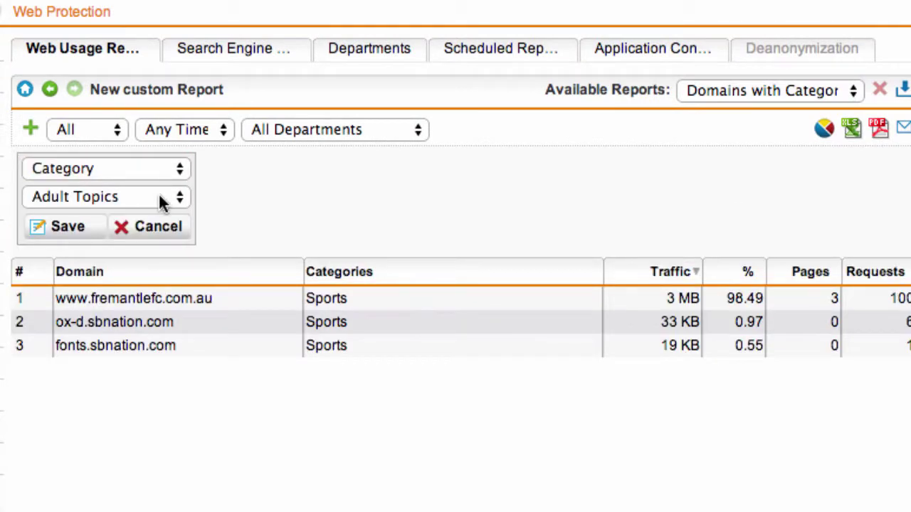
left_click(159, 194)
left_click(92, 311)
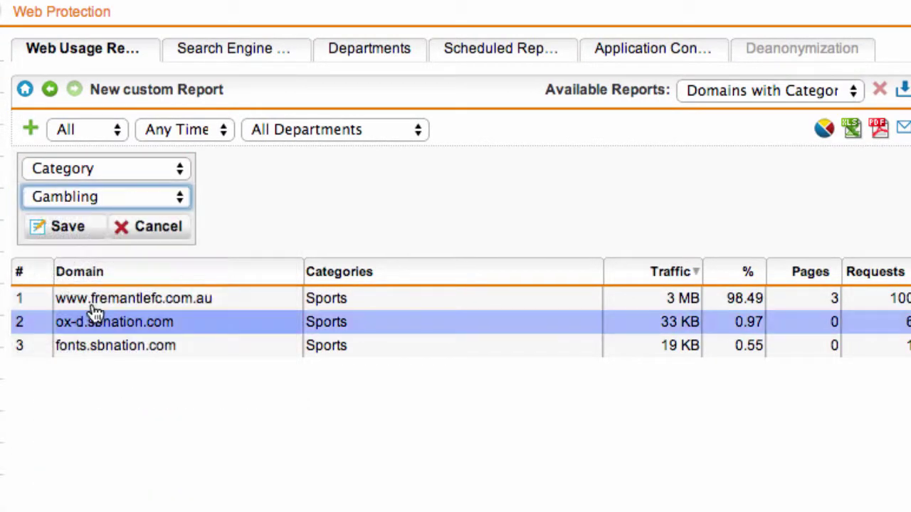
left_click(68, 226)
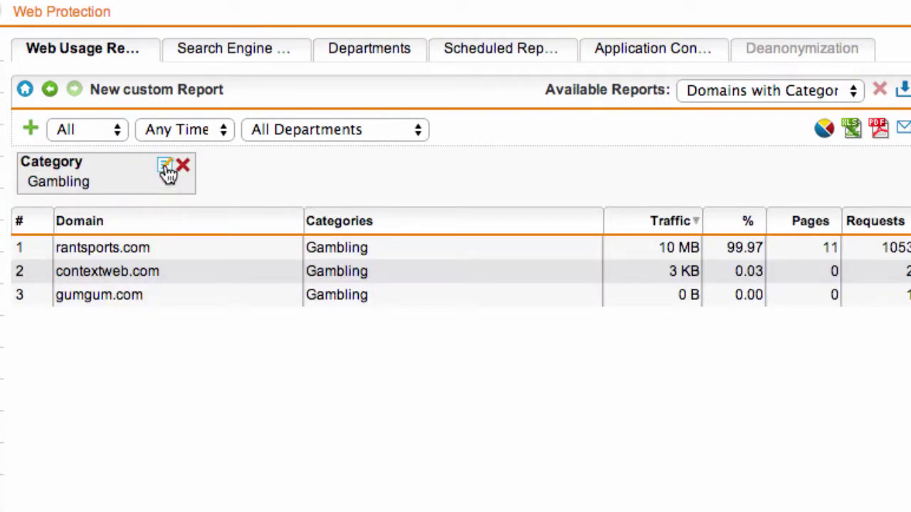
Switch the category filter to Pornography and save.
left_click(165, 167)
left_click(156, 196)
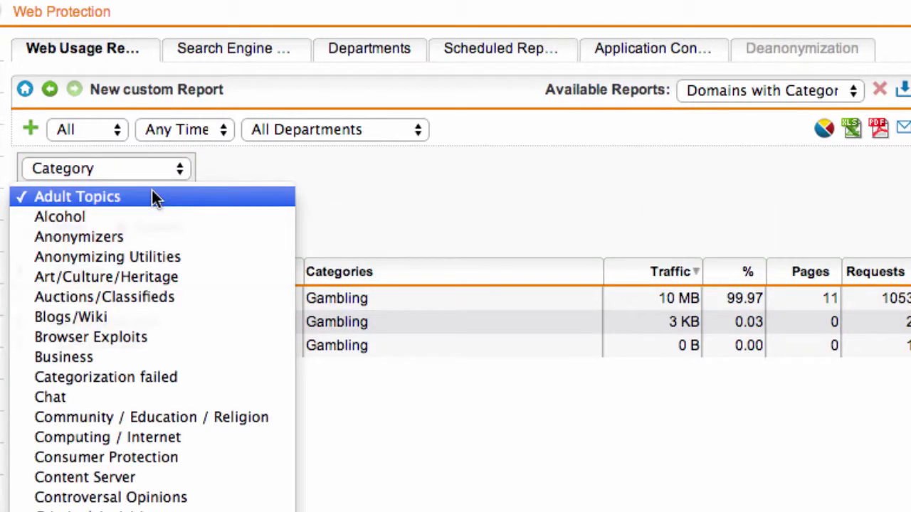
left_click(157, 445)
left_click(63, 226)
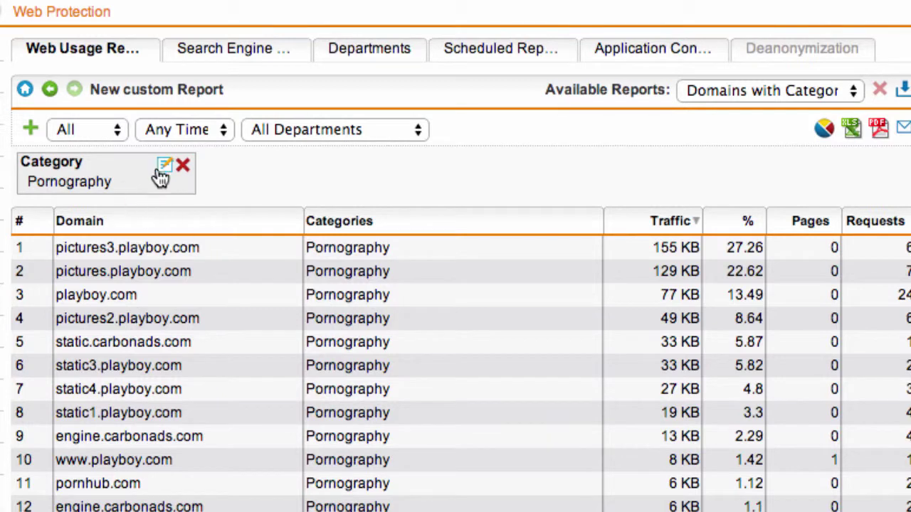
Set the category filter to Dating/Personals and save.
left_click(162, 170)
left_click(156, 198)
left_click(132, 283)
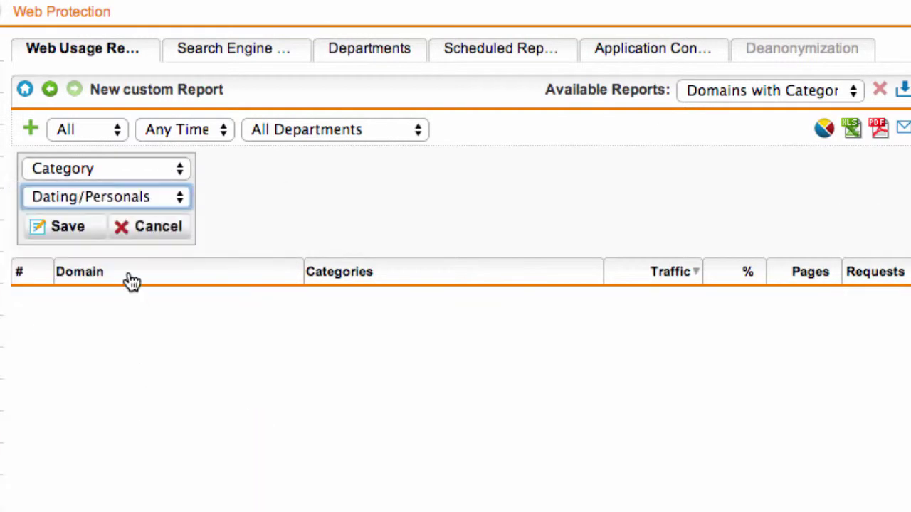
left_click(71, 227)
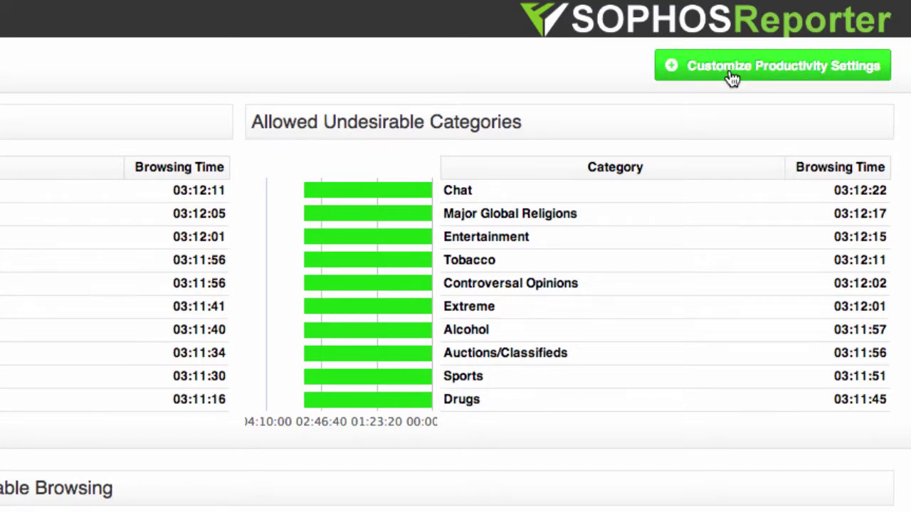
In the productivity settings, move Internet Services into the Productive list.
left_click(732, 78)
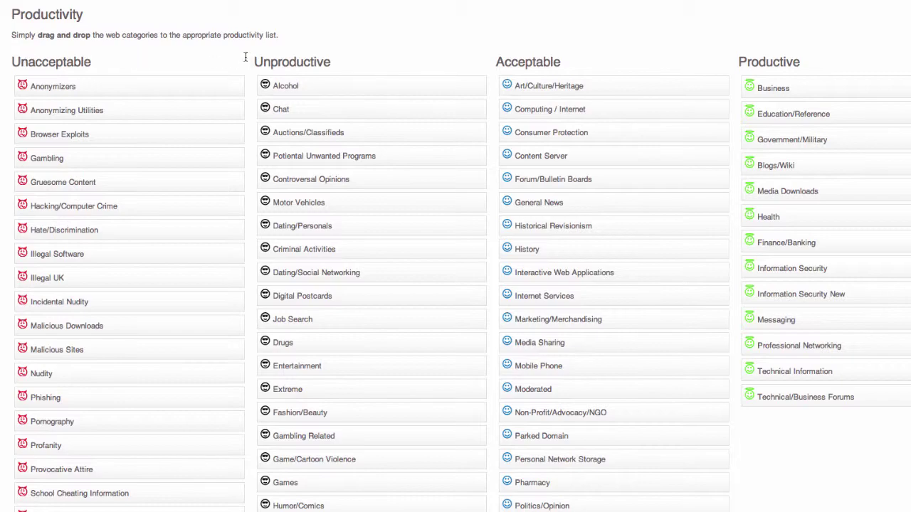
scroll(664, 237, "down", 1)
scroll(663, 236, "down", 2)
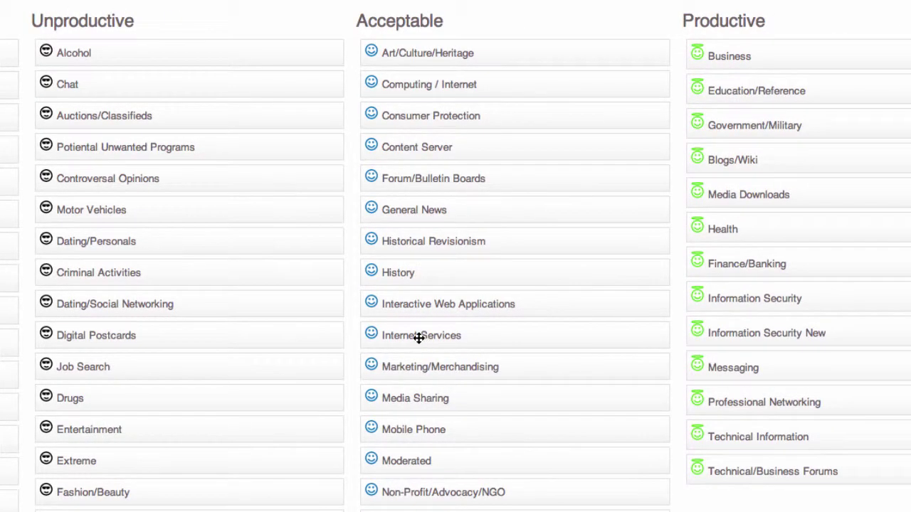
left_click_drag(420, 338, 752, 222)
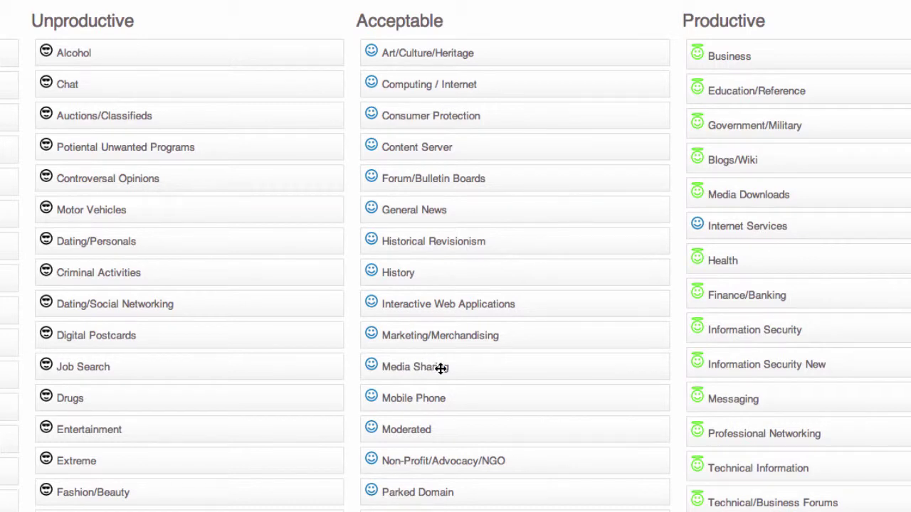
Move Media Sharing and Real Estate to Unproductive and save the productivity settings.
left_click_drag(440, 368, 125, 241)
scroll(463, 507, "down", 3)
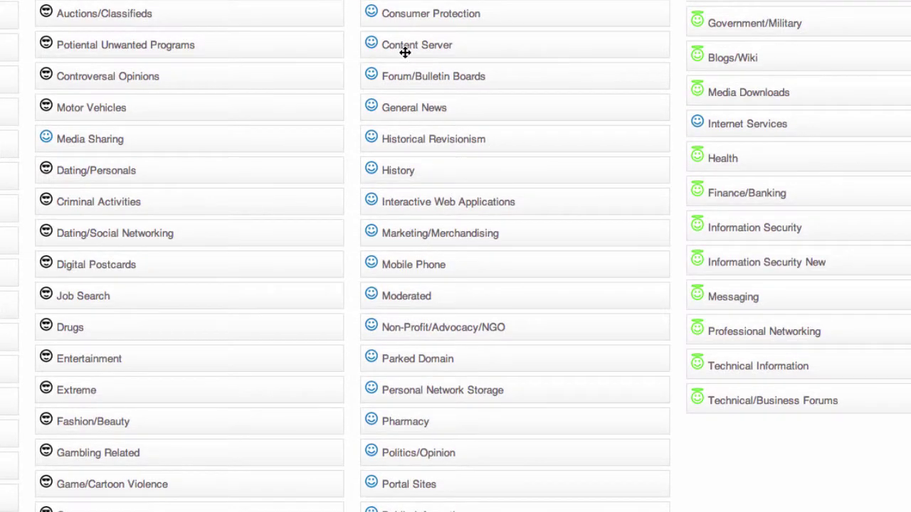
scroll(445, 287, "up", 4)
scroll(442, 427, "down", 5)
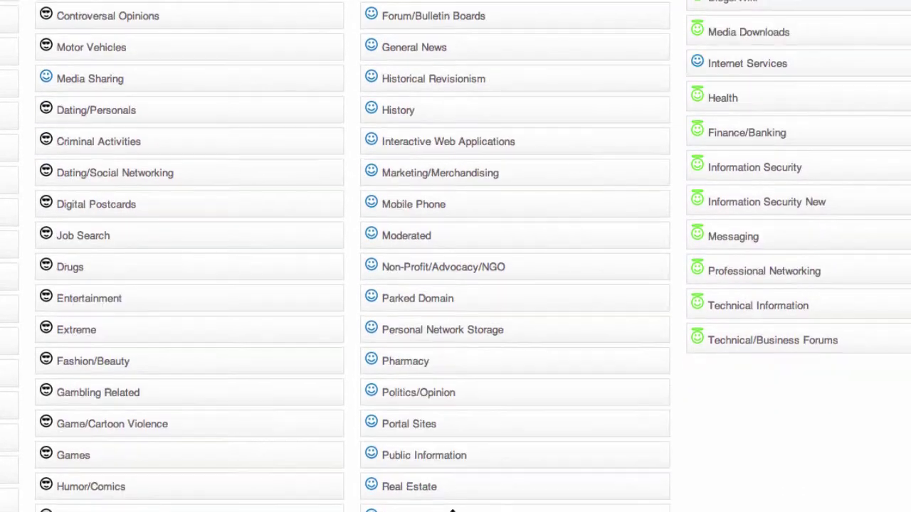
scroll(452, 510, "down", 3)
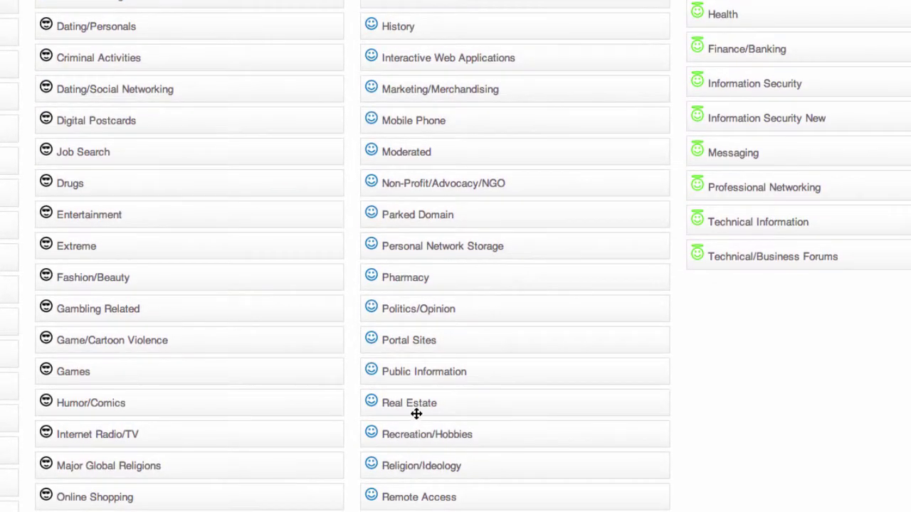
left_click_drag(416, 410, 152, 323)
scroll(764, 469, "up", 5)
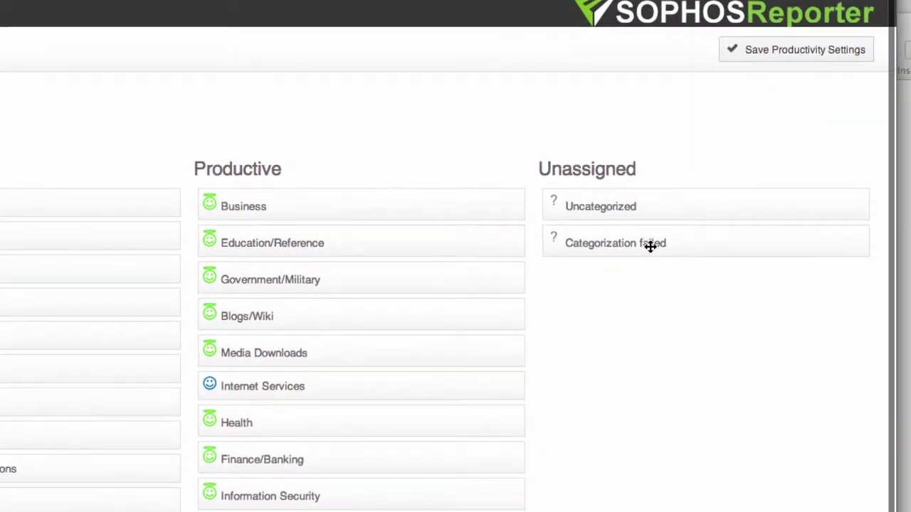
left_click(771, 56)
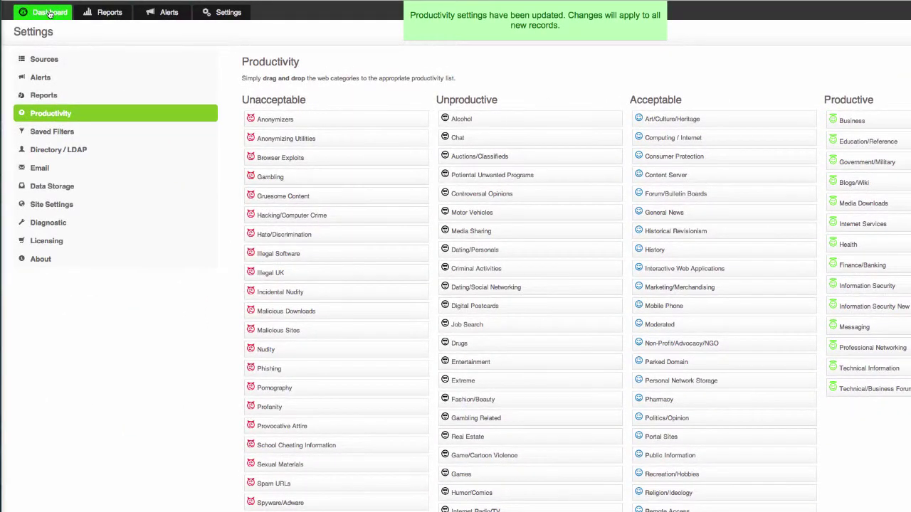
Return to the Dashboard to view today's split: 17% productive, 28% unproductive.
left_click(50, 14)
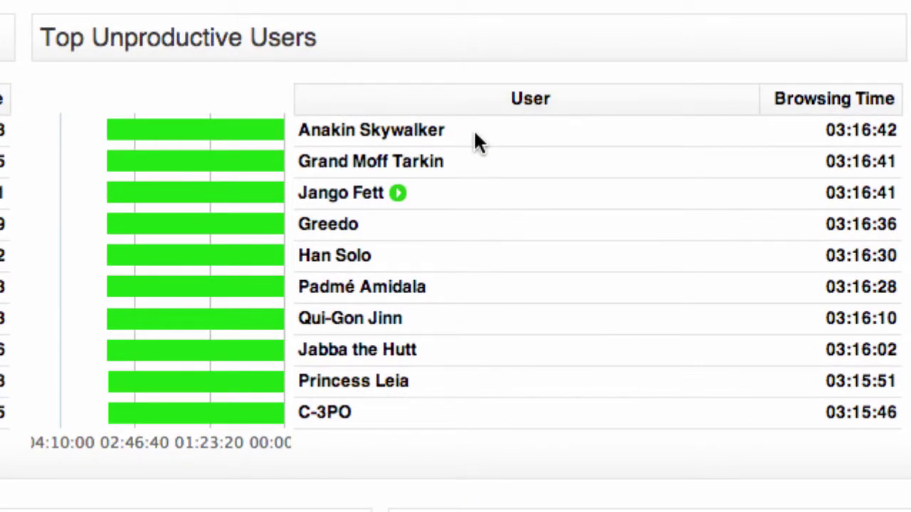
Run the overview report on the top unproductive user, noting 13.1 GB total and top site msn.com.
mouse_move(455, 130)
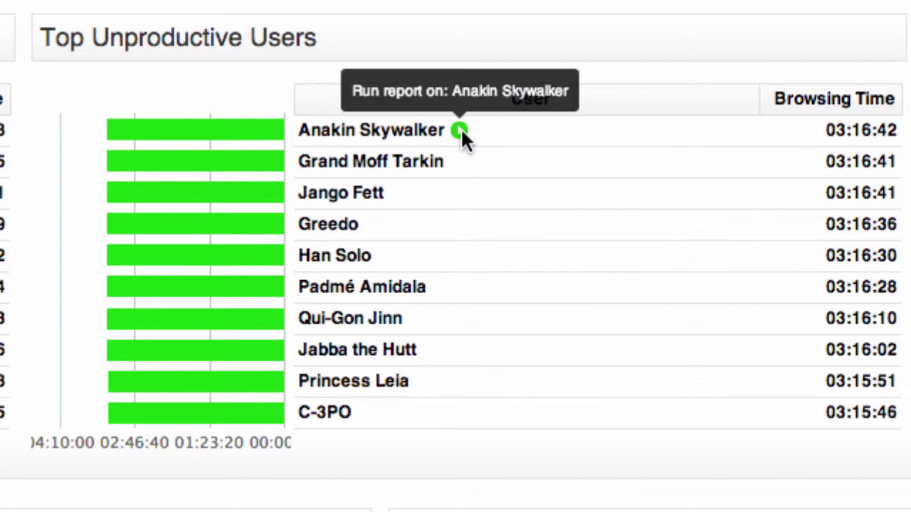
left_click(460, 129)
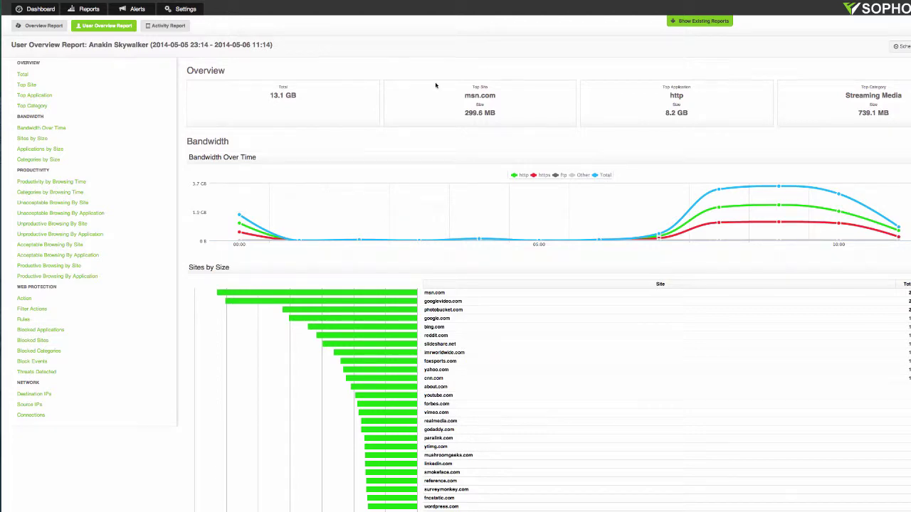
left_click_drag(271, 92, 358, 99)
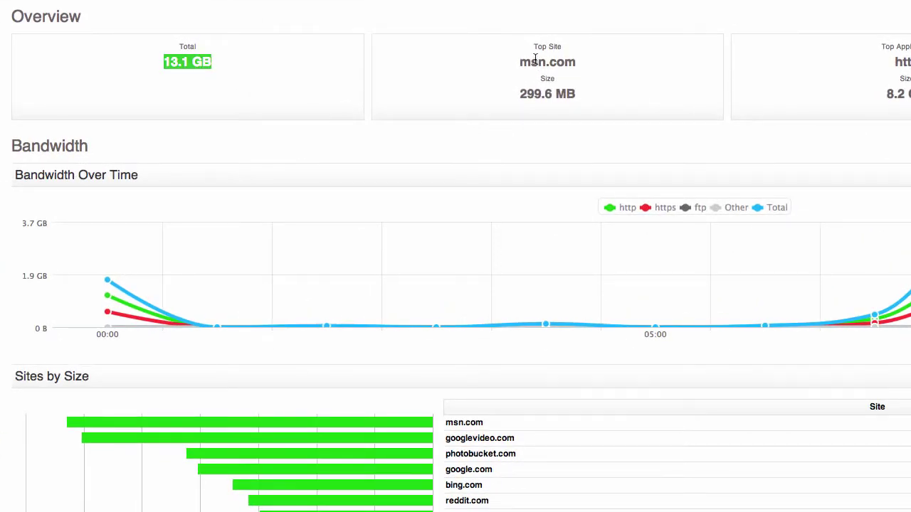
left_click_drag(535, 59, 592, 60)
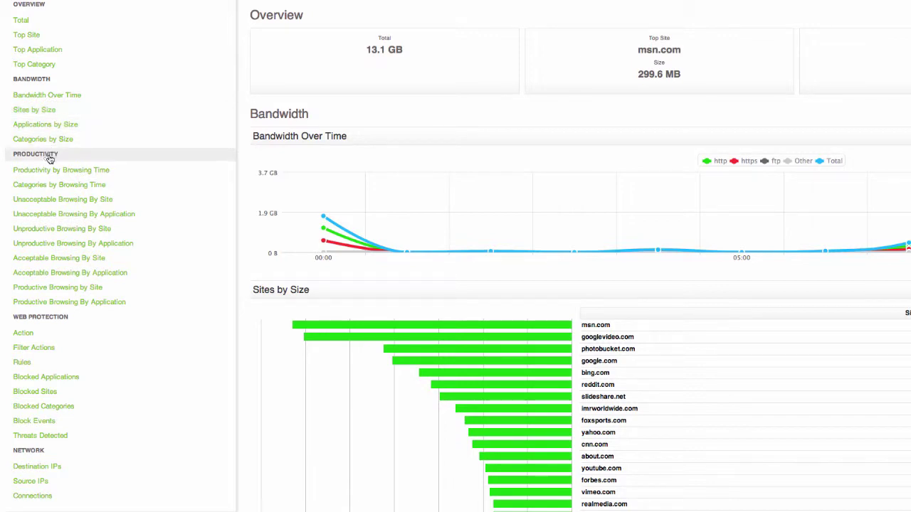
Show the user's Unproductive Browsing By Site chart and start a new report on mushroomgeeks.com.
left_click(47, 155)
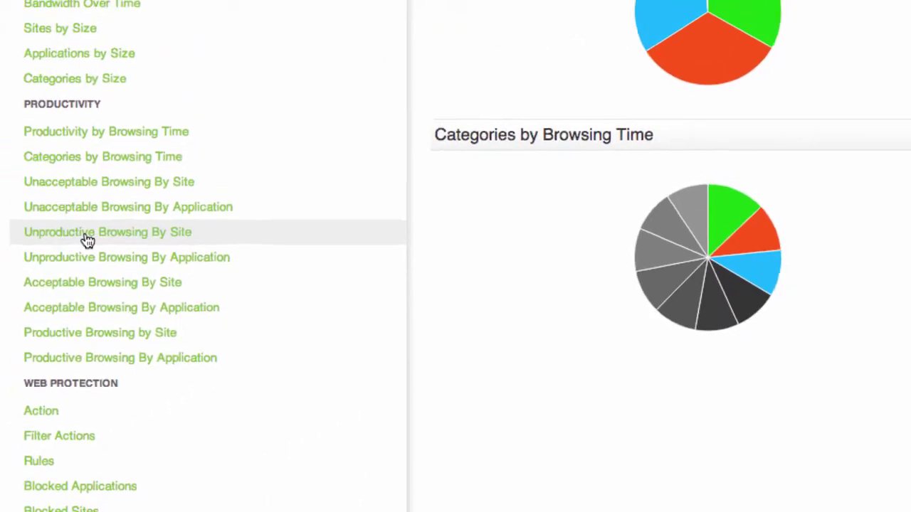
left_click(100, 187)
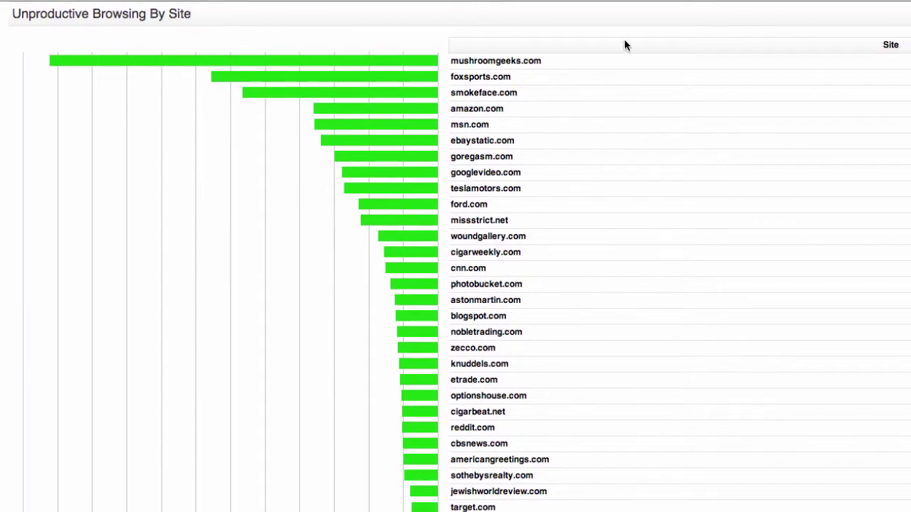
mouse_move(388, 67)
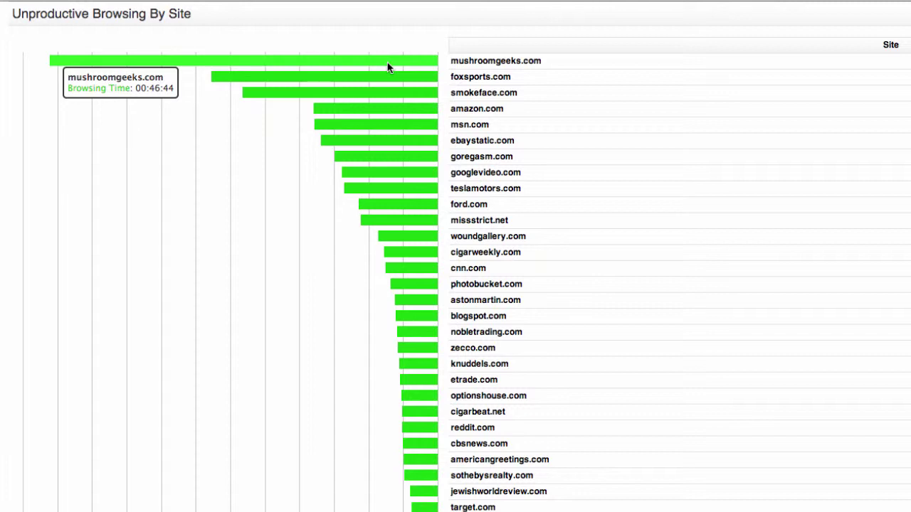
left_click(598, 30)
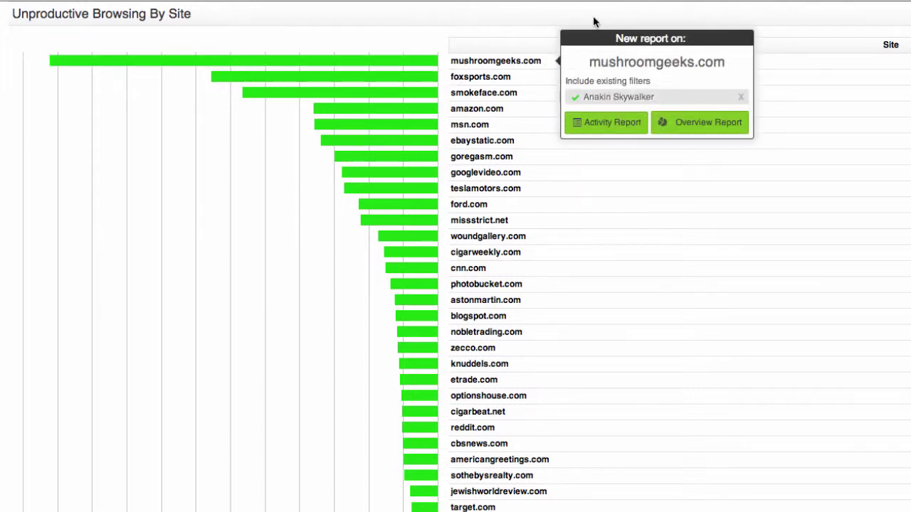
left_click(592, 21)
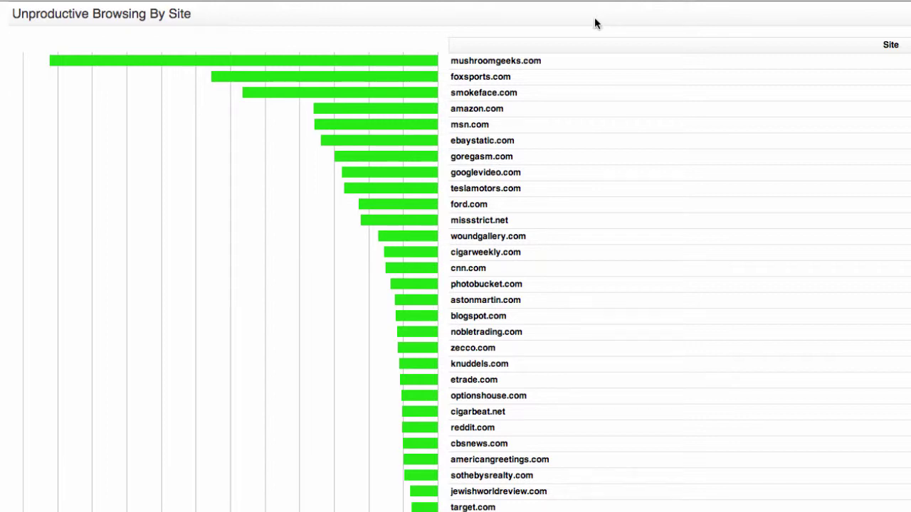
mouse_move(585, 61)
left_click(549, 62)
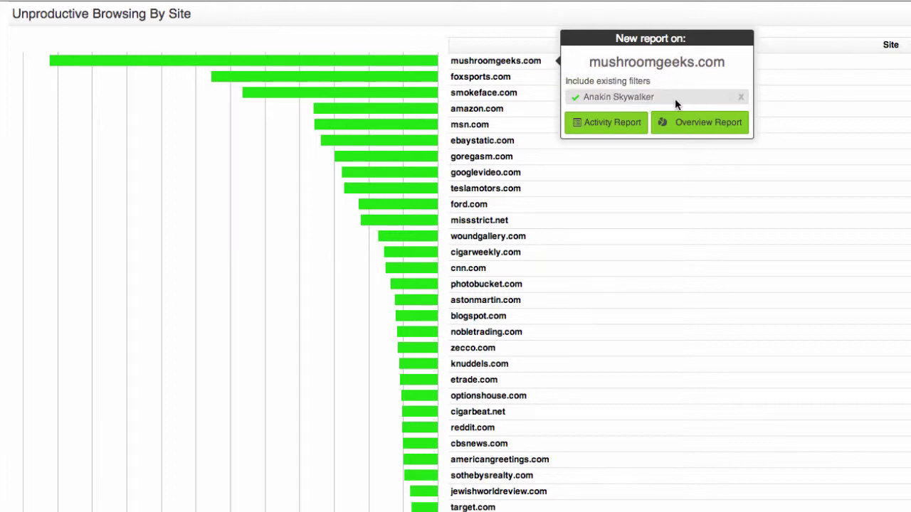
Run an activity report on mushroomgeeks.com and expand its 09:00 session into requests.
left_click(612, 124)
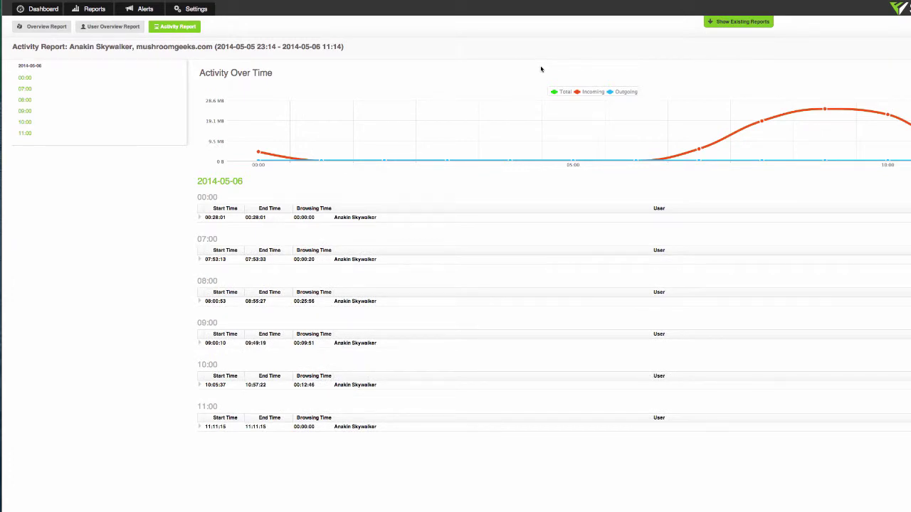
mouse_move(773, 133)
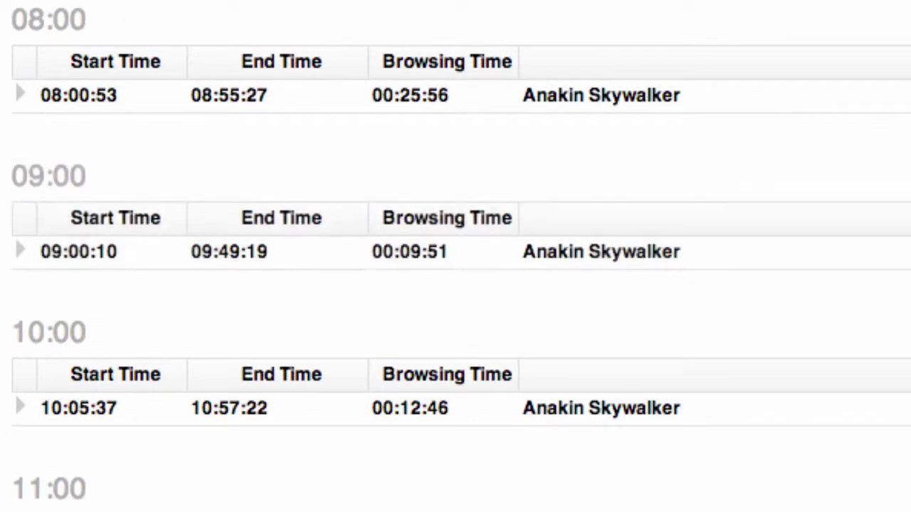
left_click(787, 261)
left_click(878, 276)
left_click(215, 183)
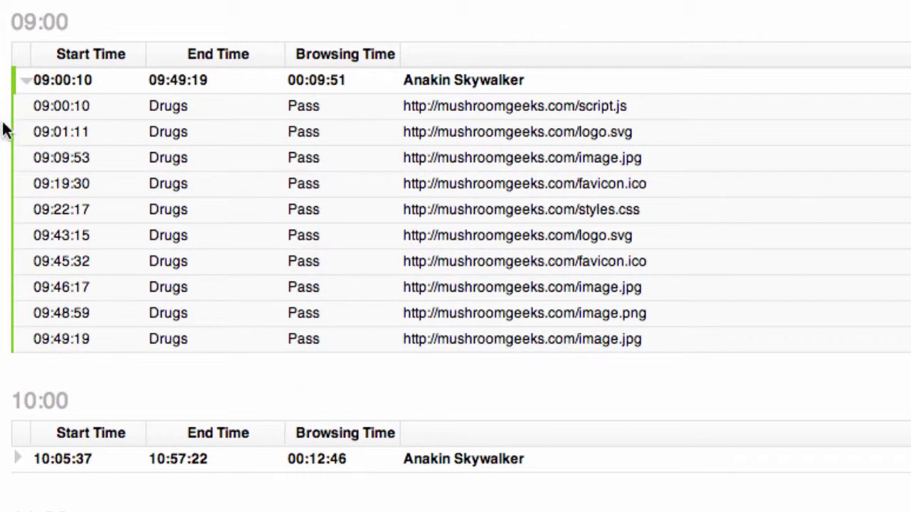
Inspect the 09:00 request times and script.js URL, then expand the 10:00 session's URLs.
left_click_drag(14, 17, 126, 24)
left_click(129, 27)
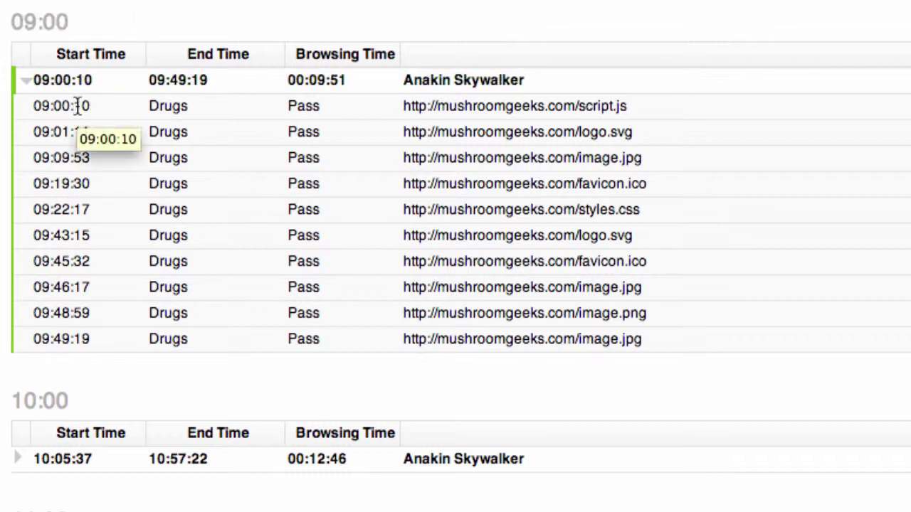
left_click_drag(73, 105, 32, 105)
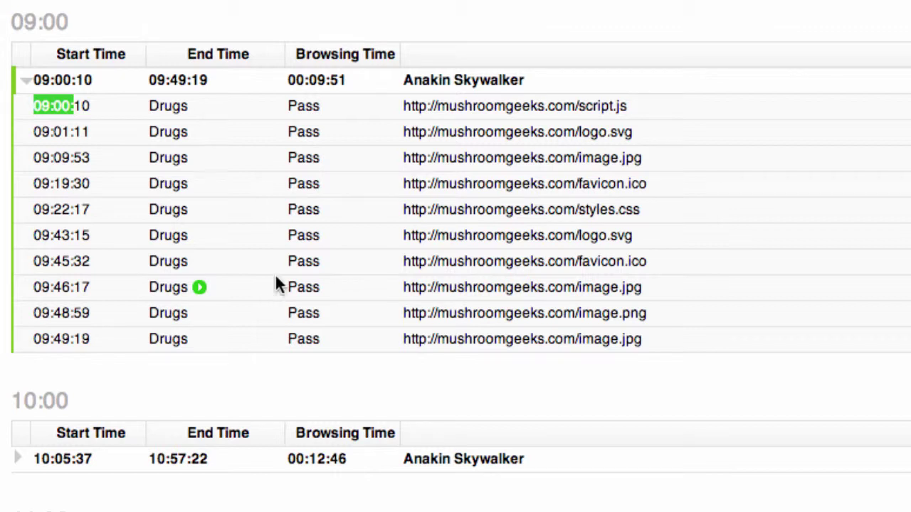
left_click_drag(576, 105, 620, 106)
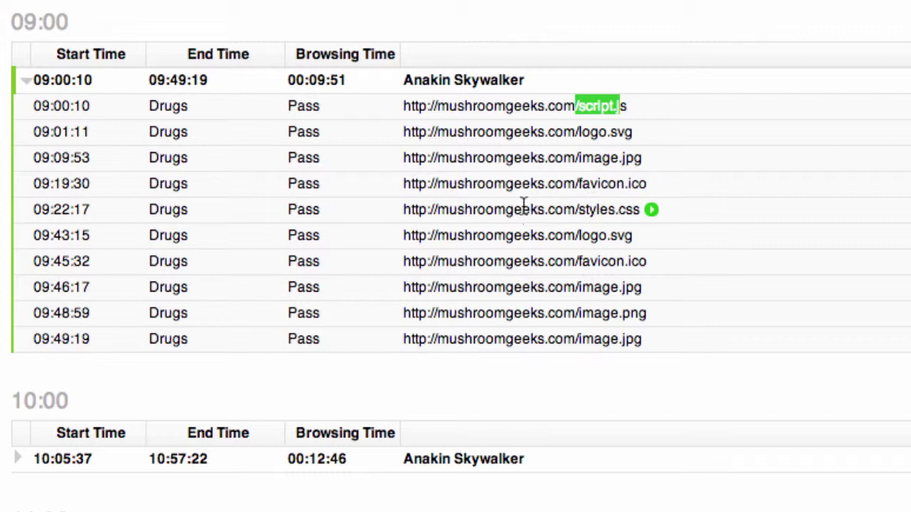
left_click(550, 14)
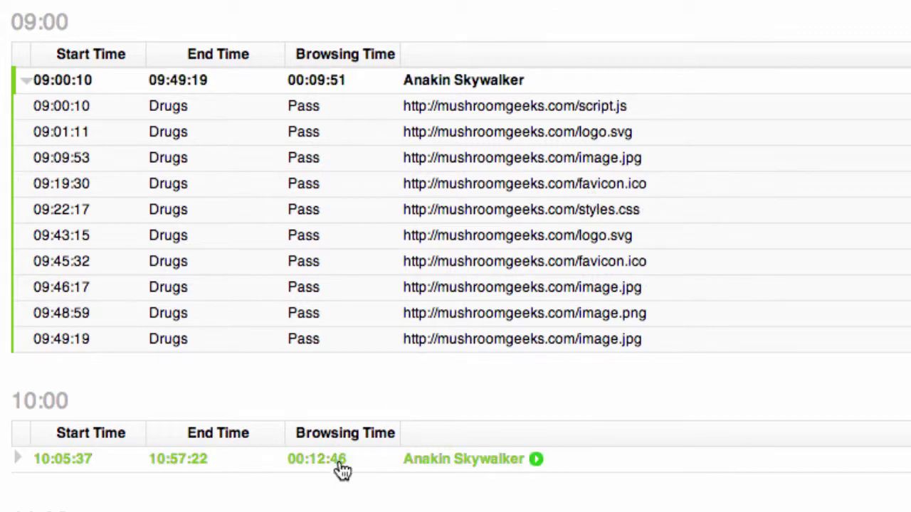
left_click(367, 467)
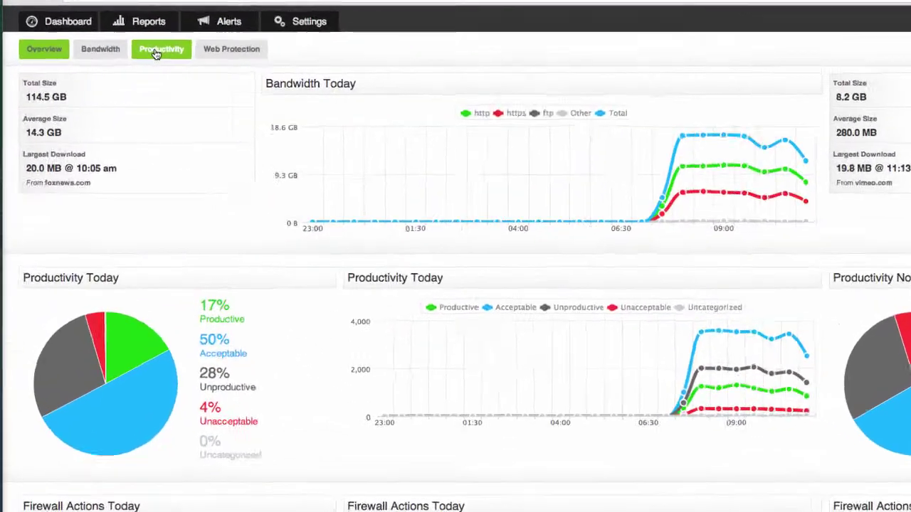
Load the Productivity dashboard and review the Allowed Undesirable Sites and Undesirable Applications panels.
left_click(157, 54)
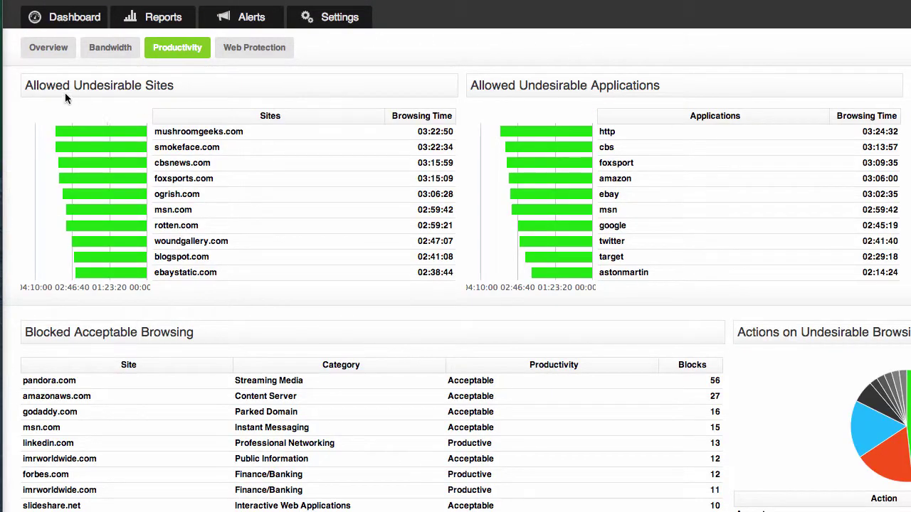
left_click_drag(39, 85, 169, 85)
left_click(172, 87)
left_click_drag(518, 85, 686, 86)
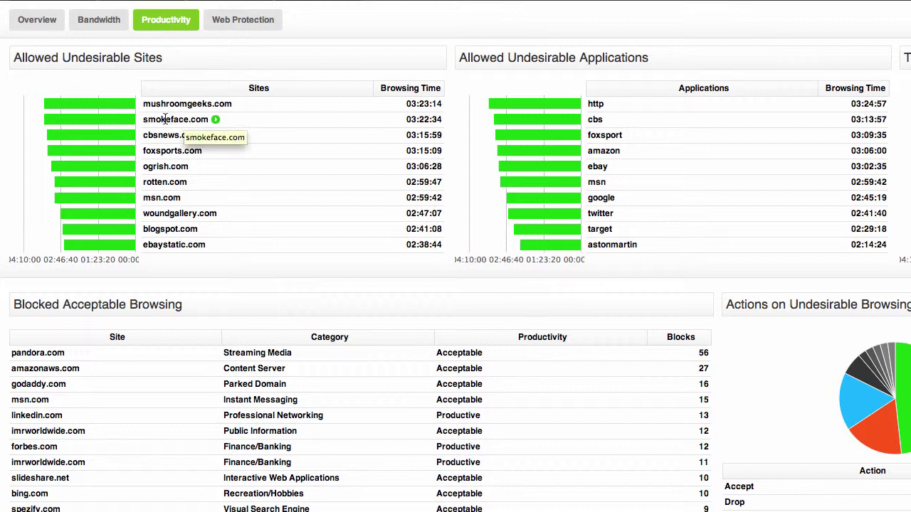
Run an overview report on smokeface.com and check its top site, total traffic and top user.
left_click(216, 120)
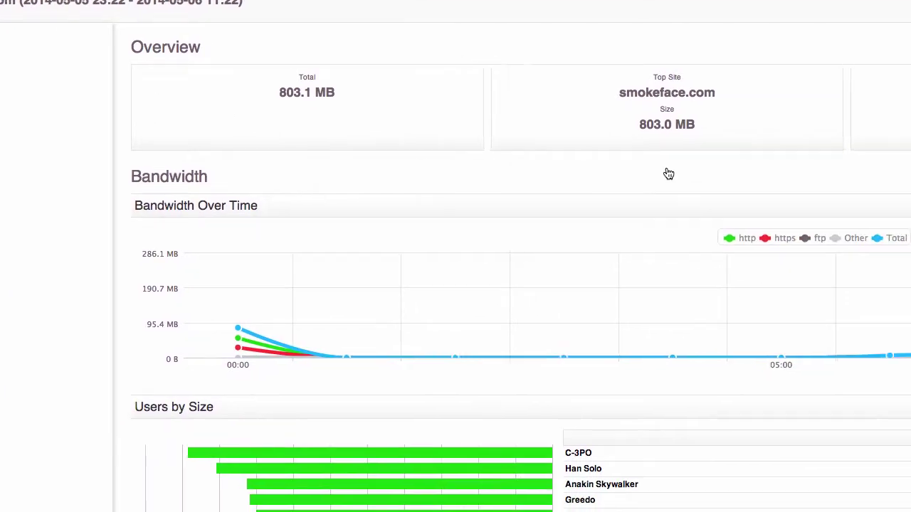
left_click_drag(516, 60, 634, 74)
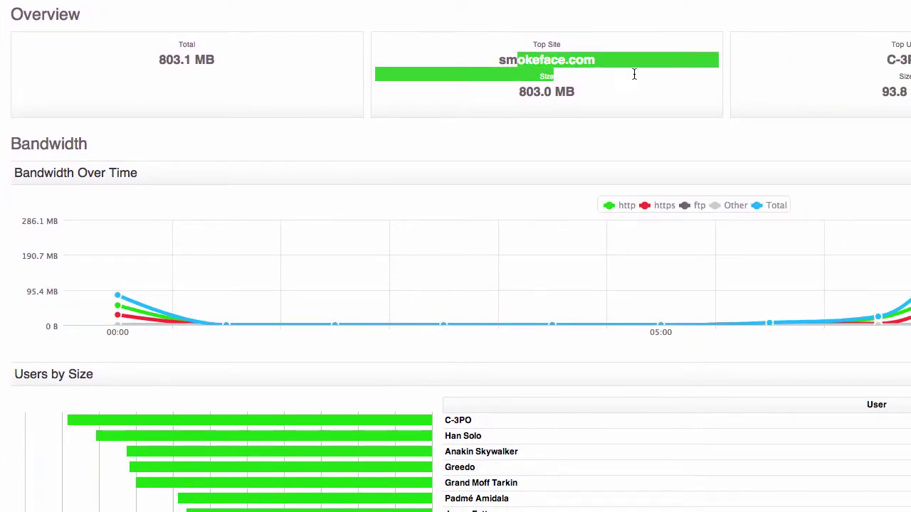
left_click(634, 74)
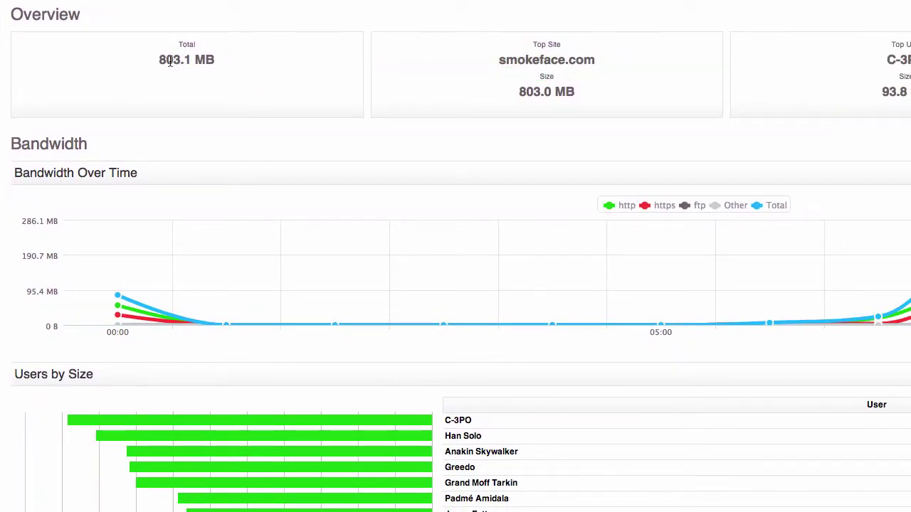
left_click_drag(165, 60, 201, 59)
left_click(237, 63)
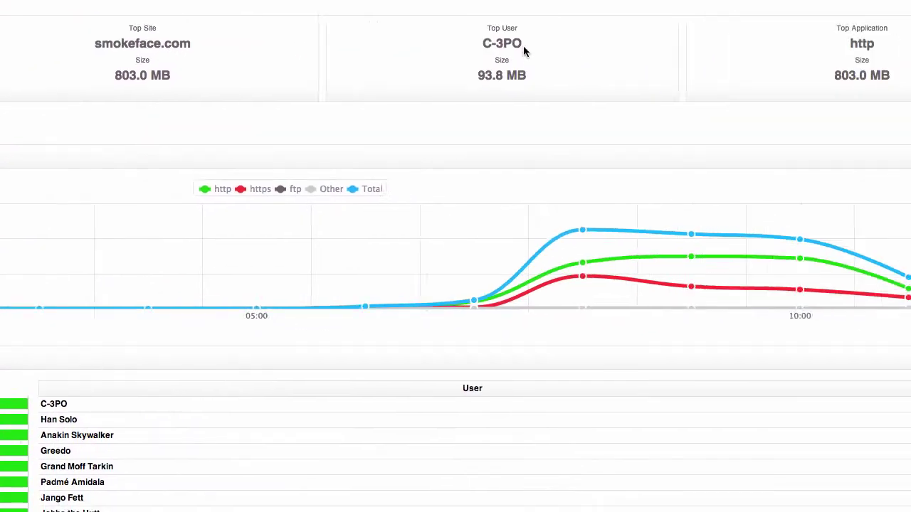
left_click_drag(307, 37, 355, 36)
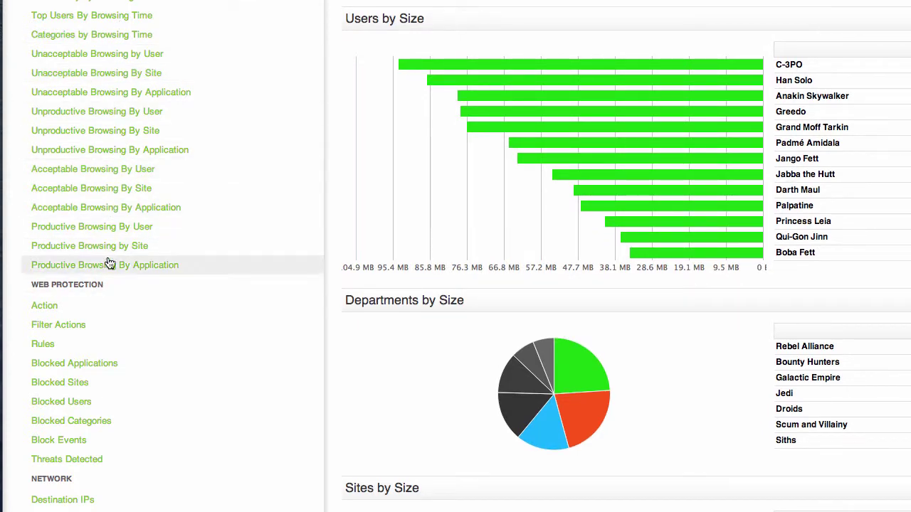
From the Web Protection section, run an activity report on the Time for fun filter action.
scroll(84, 288, "down", 5)
left_click(84, 289)
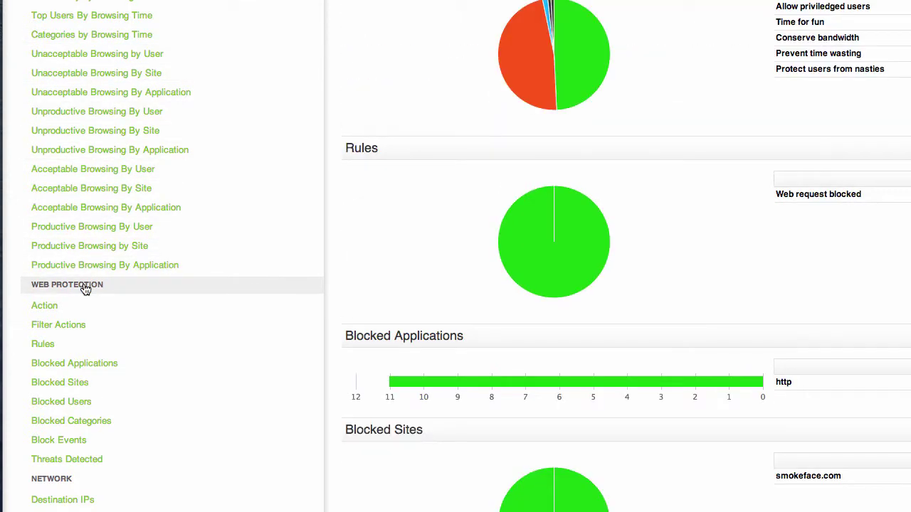
mouse_move(271, 132)
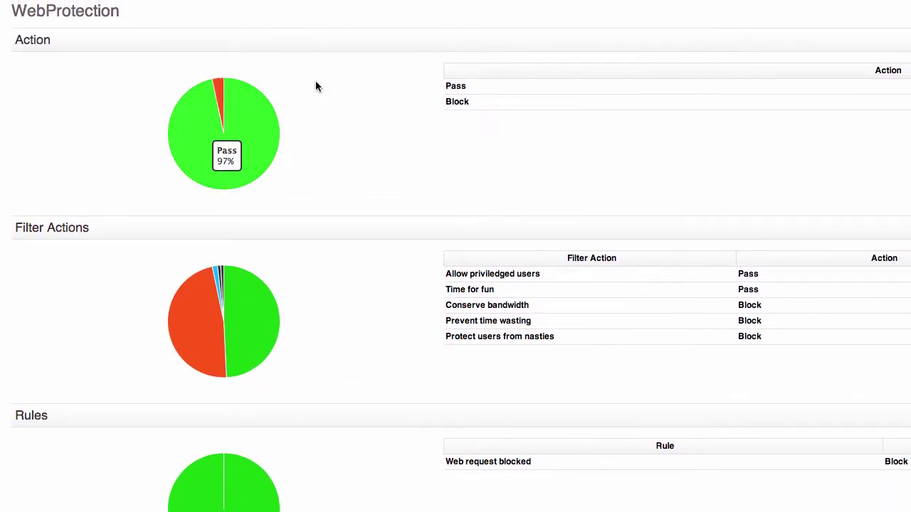
scroll(303, 245, "down", 2)
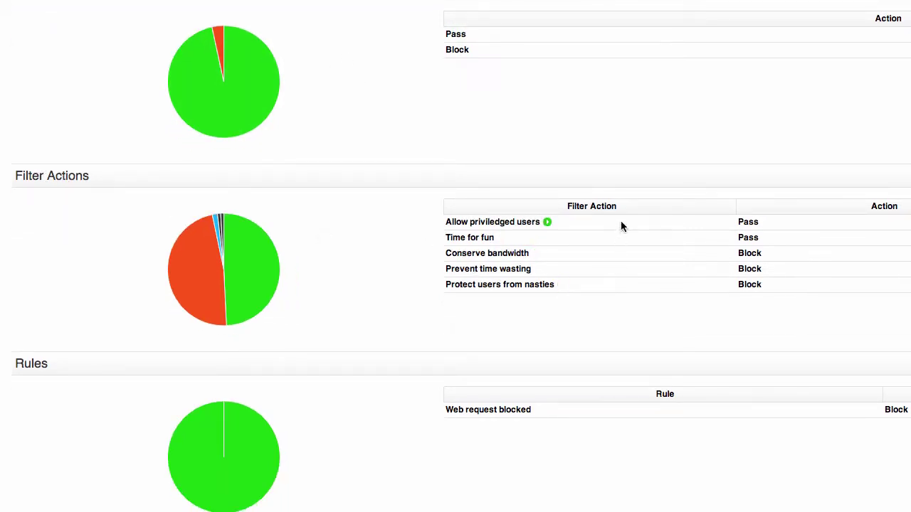
mouse_move(614, 259)
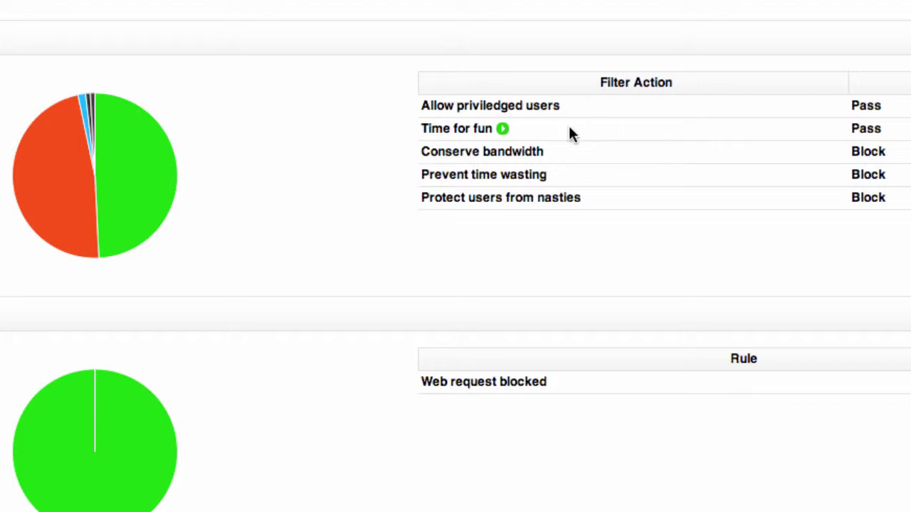
left_click(504, 128)
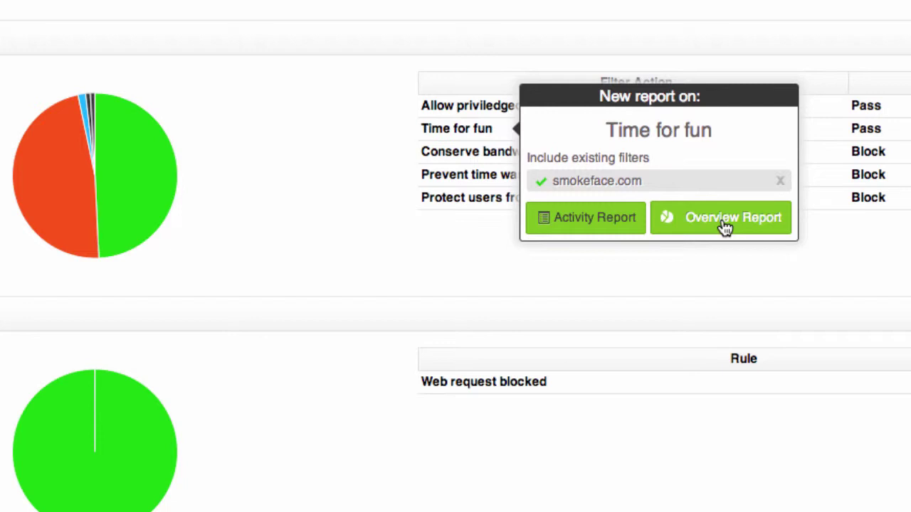
left_click(602, 222)
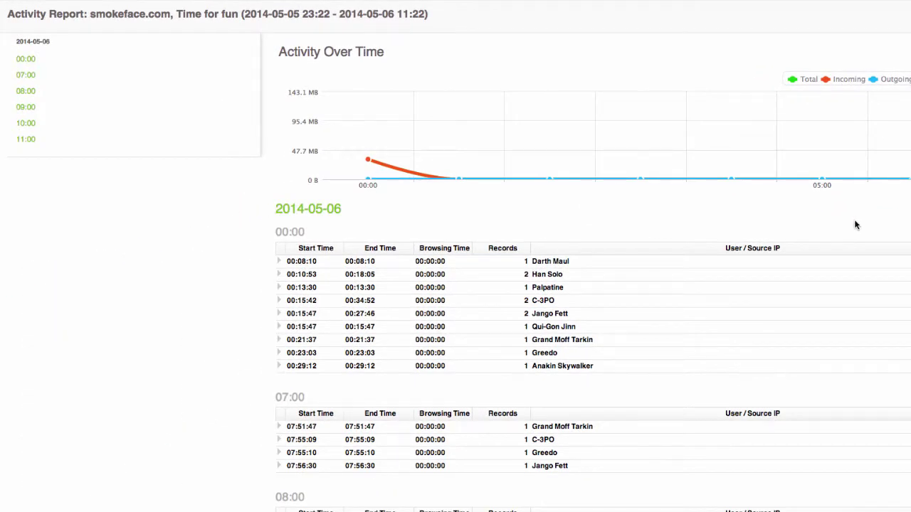
Expand both 00:15:47 sessions under 00:00 to show their smokeface.com requests.
left_click_drag(176, 14, 238, 13)
left_click(238, 14)
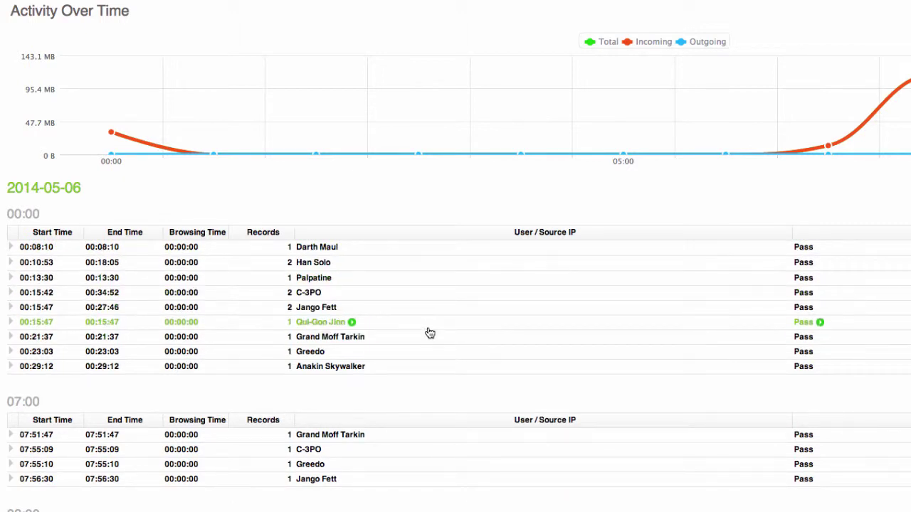
left_click(431, 333)
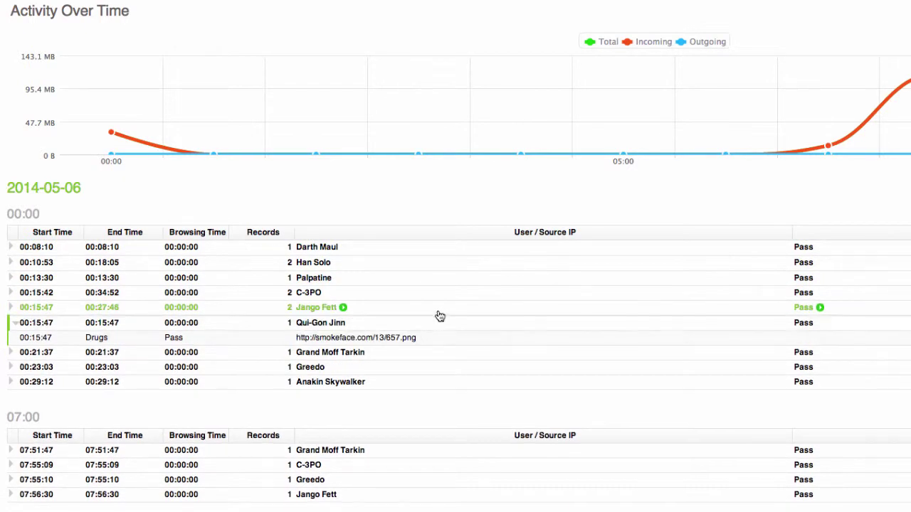
left_click(437, 309)
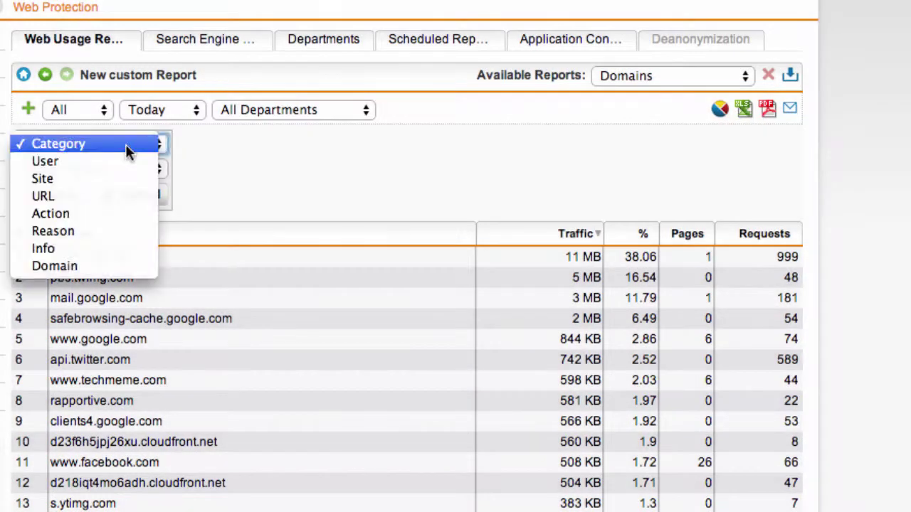
Add a filter of Action equals blocked to the Domains report and save it.
left_click(71, 214)
left_click(118, 171)
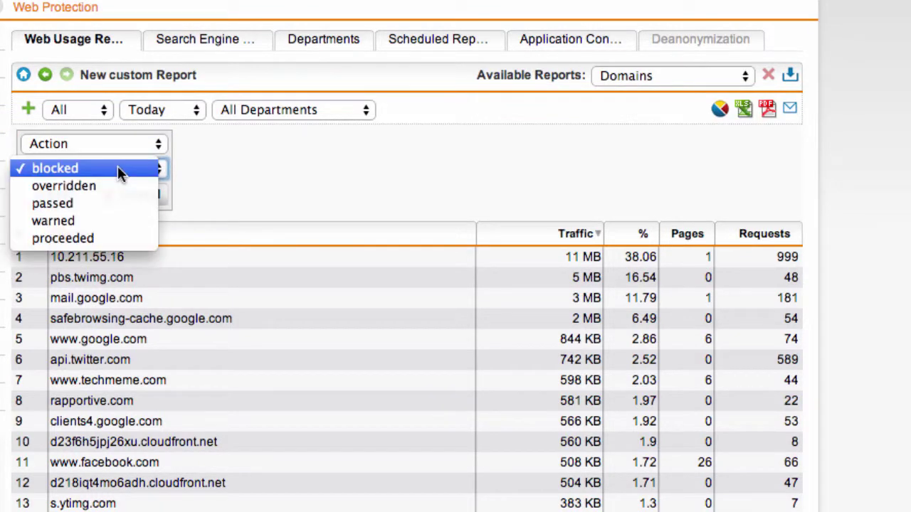
left_click(73, 172)
left_click(43, 191)
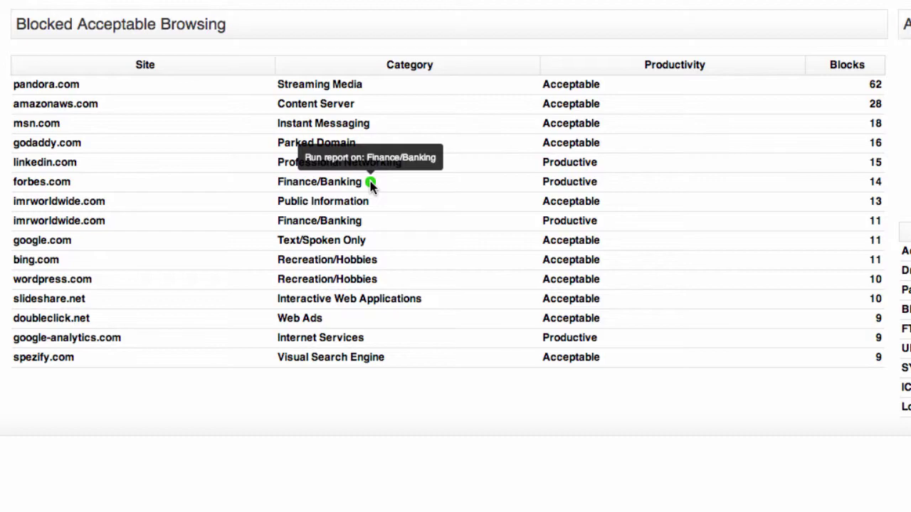
Run an overview report for Finance/Banking from the Blocked Acceptable Browsing table.
left_click(371, 184)
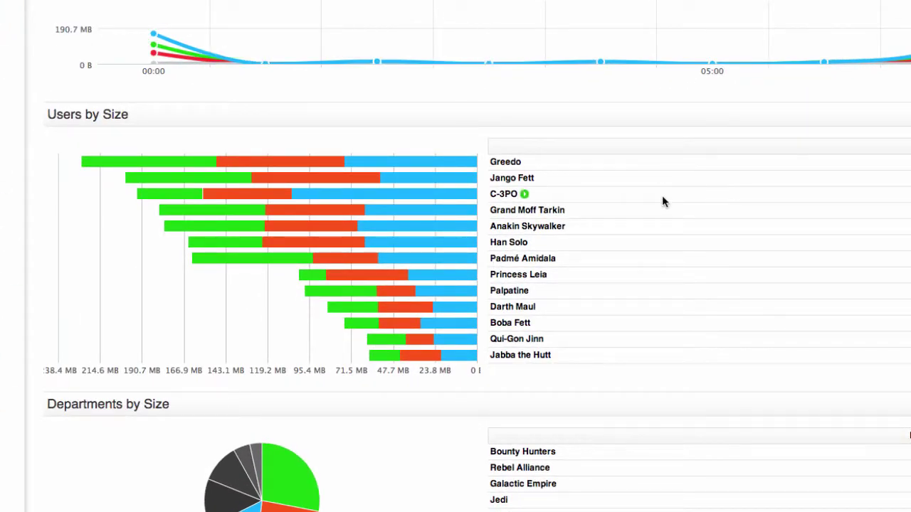
Go to the Action section of the Finance/Banking report to reach the Block filter action.
mouse_move(676, 168)
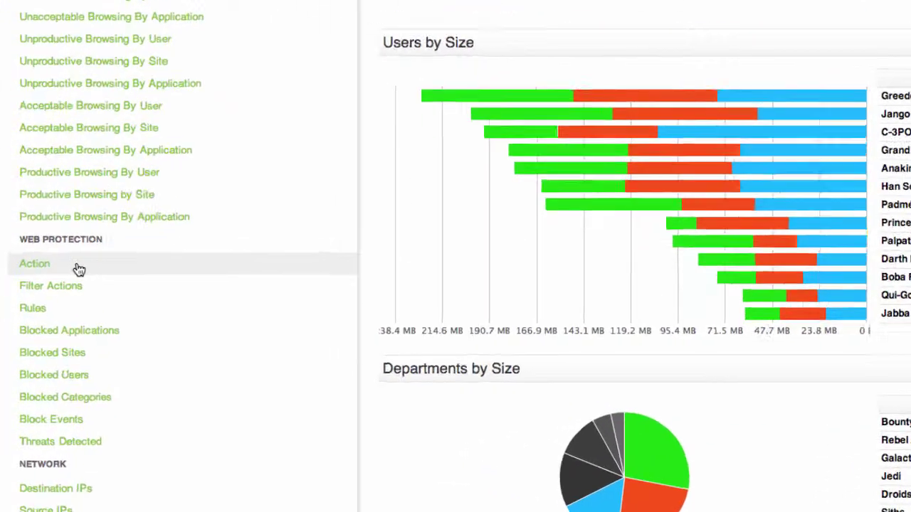
scroll(78, 269, "down", 5)
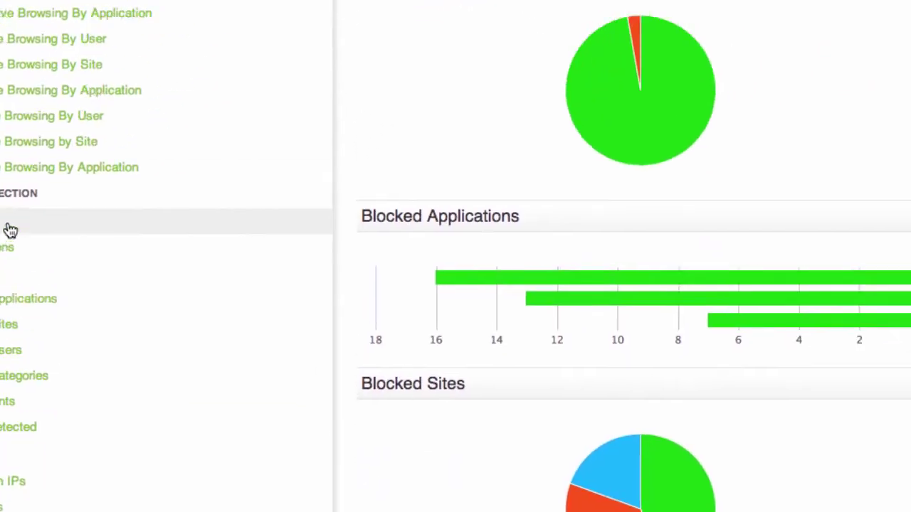
left_click(37, 101)
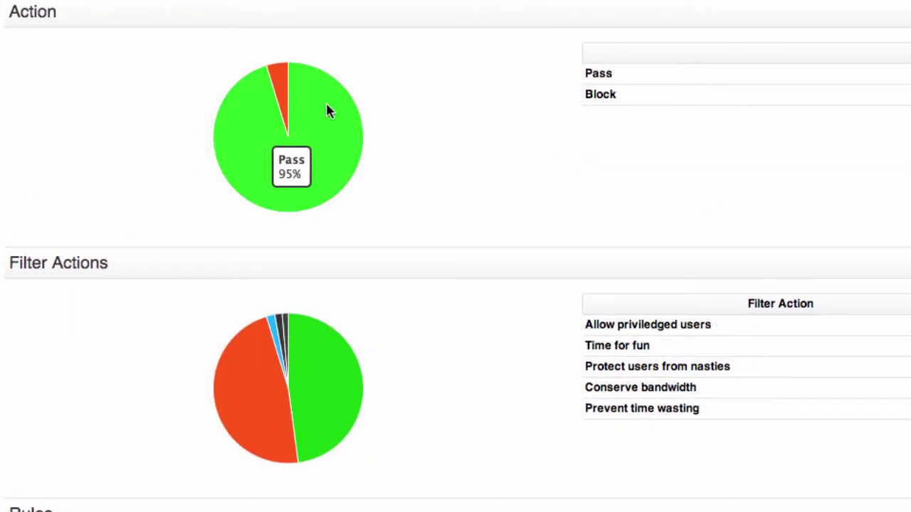
mouse_move(280, 84)
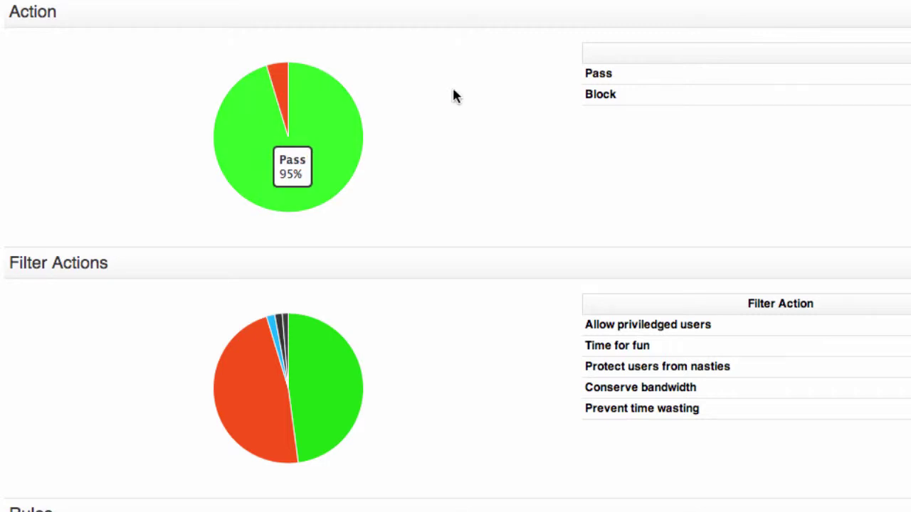
mouse_move(863, 349)
mouse_move(864, 332)
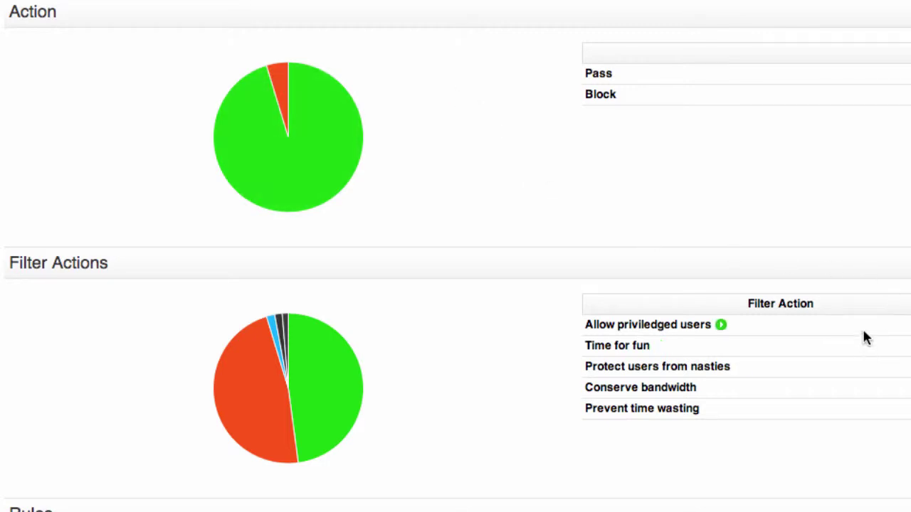
mouse_move(846, 367)
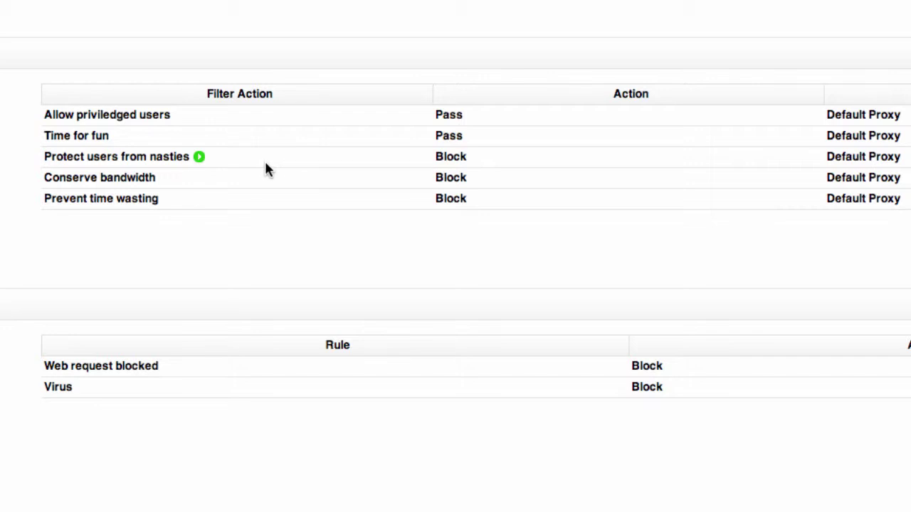
mouse_move(266, 178)
mouse_move(249, 193)
Start an activity report on Block traffic and expand the 08:19 blocked request row.
mouse_move(513, 164)
left_click(477, 157)
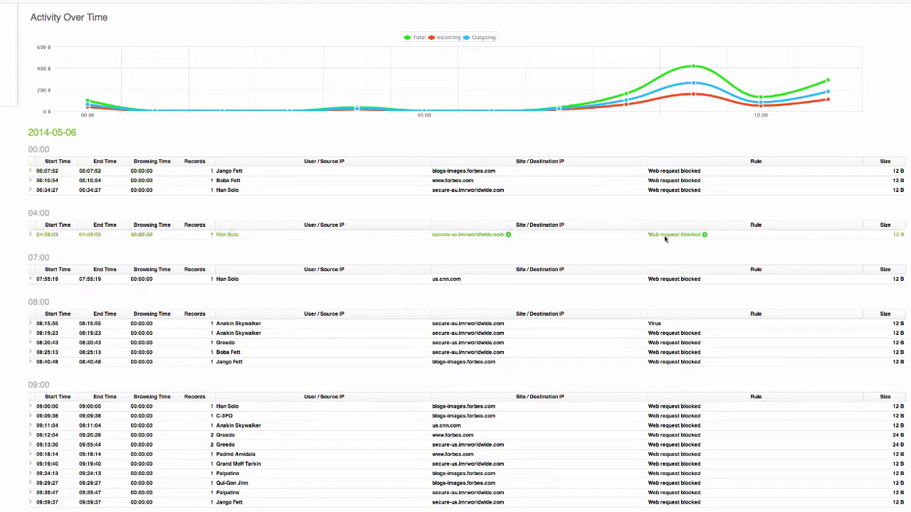
scroll(666, 256, "down", 2)
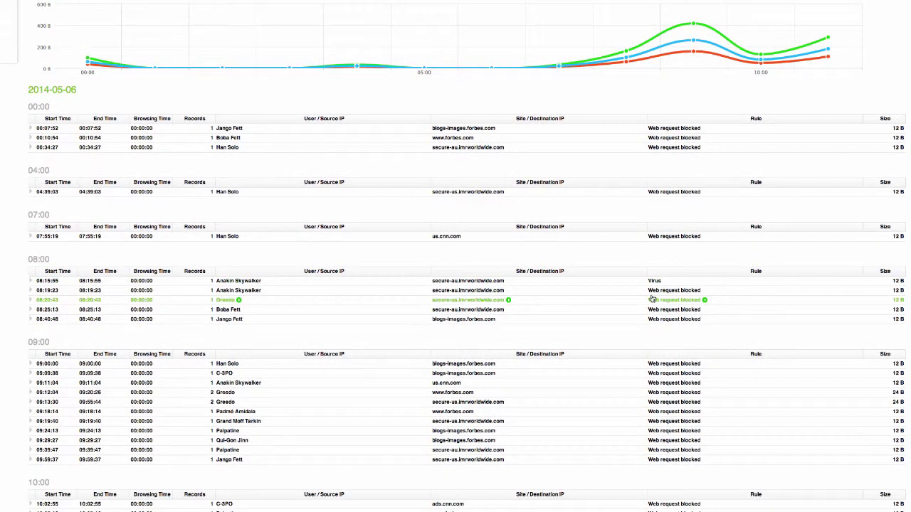
left_click(599, 296)
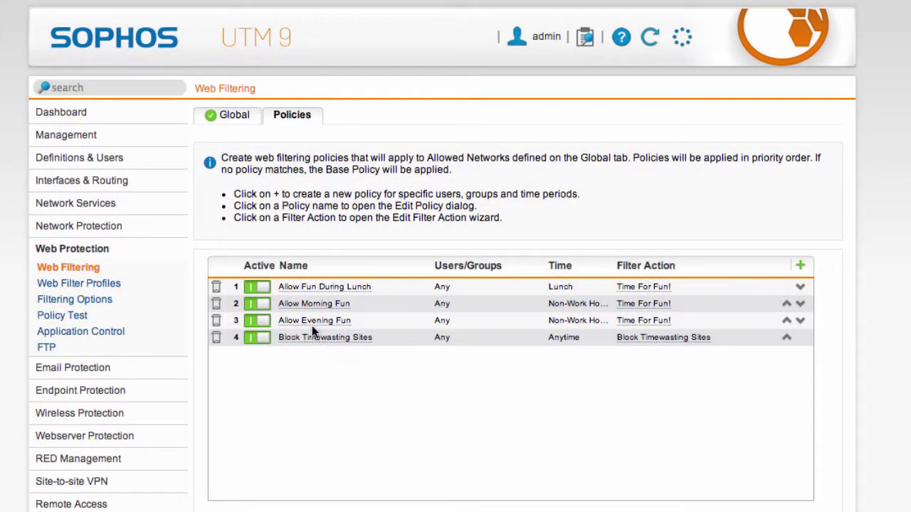
Set Allow Fun During Lunch to time event Lunch with filter action Time For Fun!, then save.
left_click(317, 285)
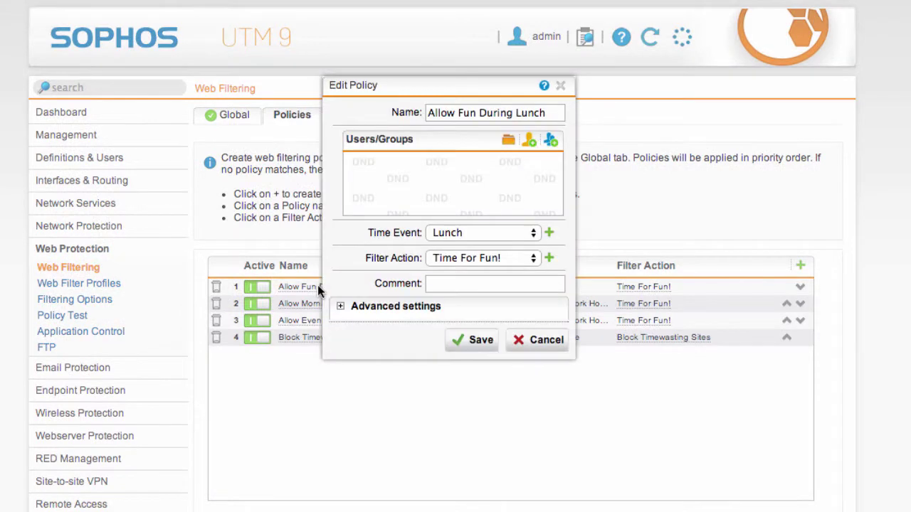
left_click(512, 235)
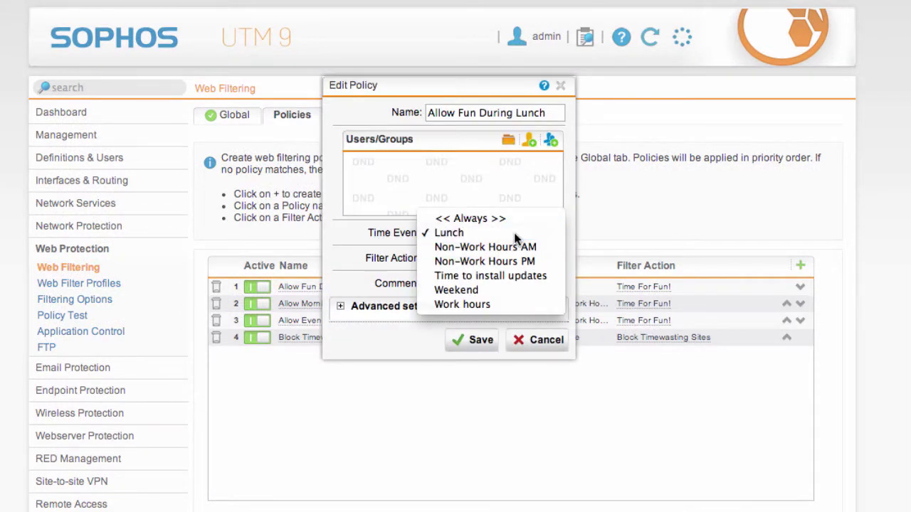
left_click(511, 235)
left_click(506, 257)
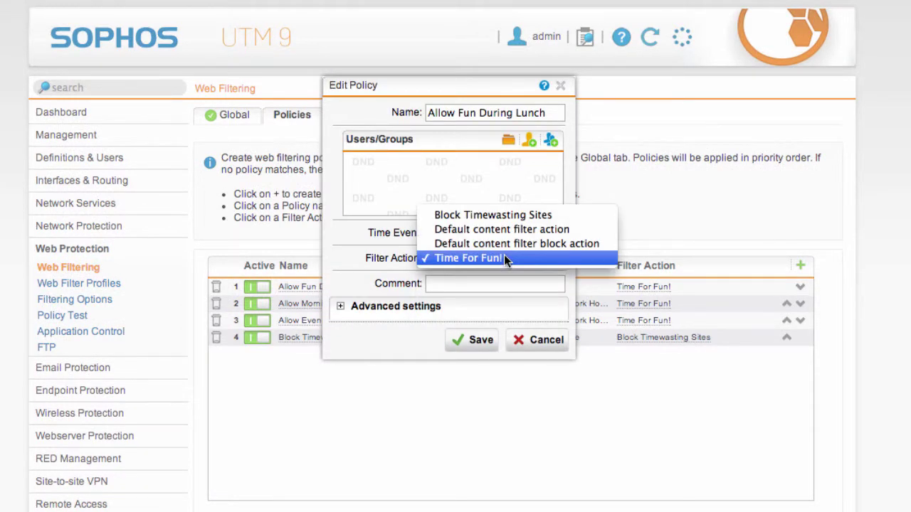
left_click(504, 257)
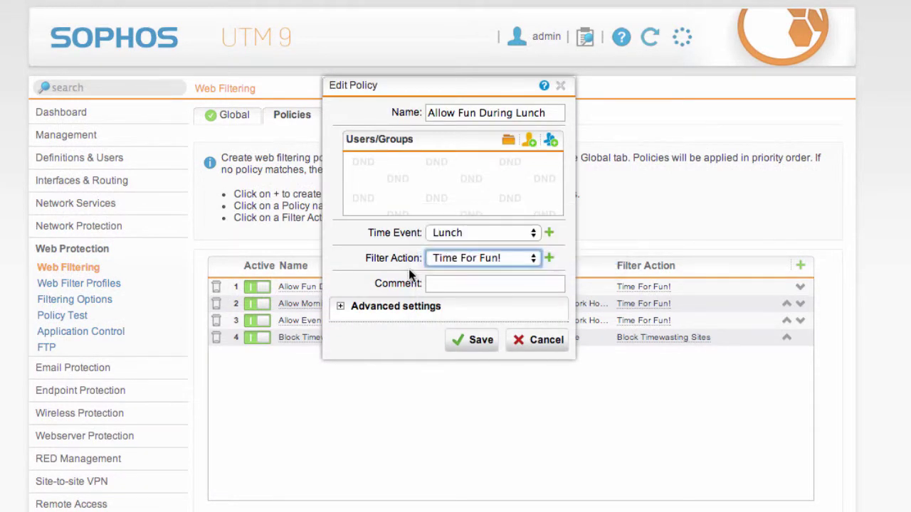
left_click(487, 351)
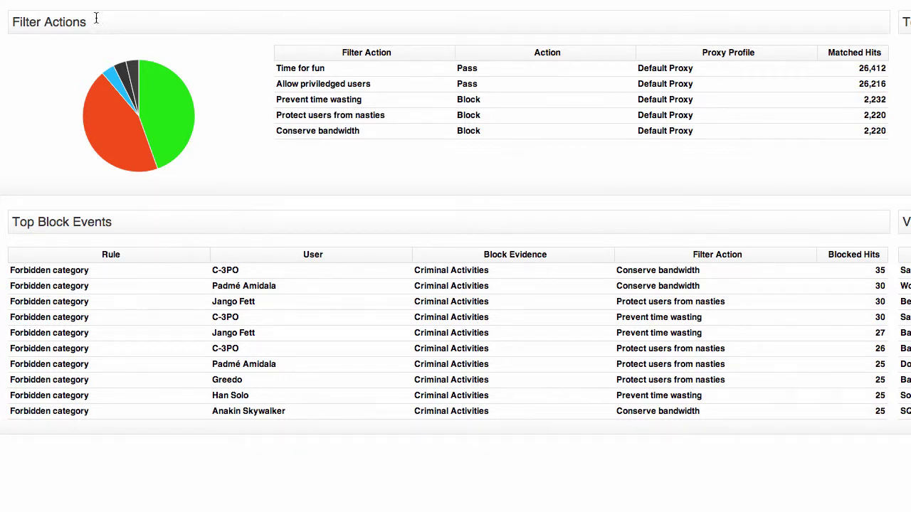
Clear an accidental text selection on the dashboard near the Filter Actions table.
left_click_drag(34, 22, 137, 29)
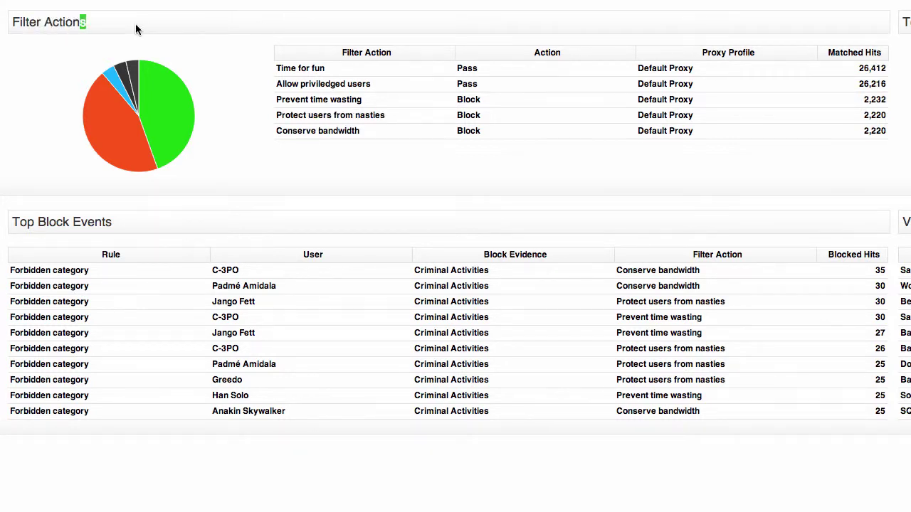
left_click(387, 44)
mouse_move(407, 74)
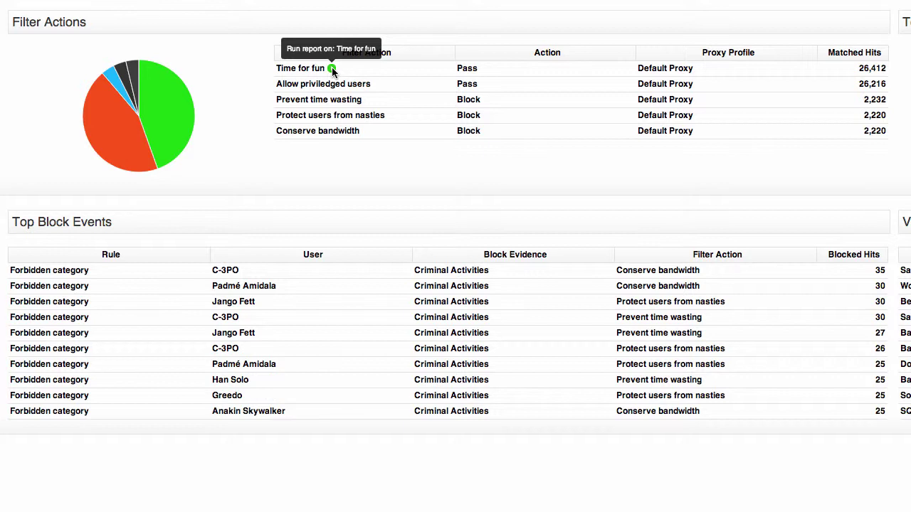
Run the Time for fun report and scroll through its Productivity sections.
left_click(331, 67)
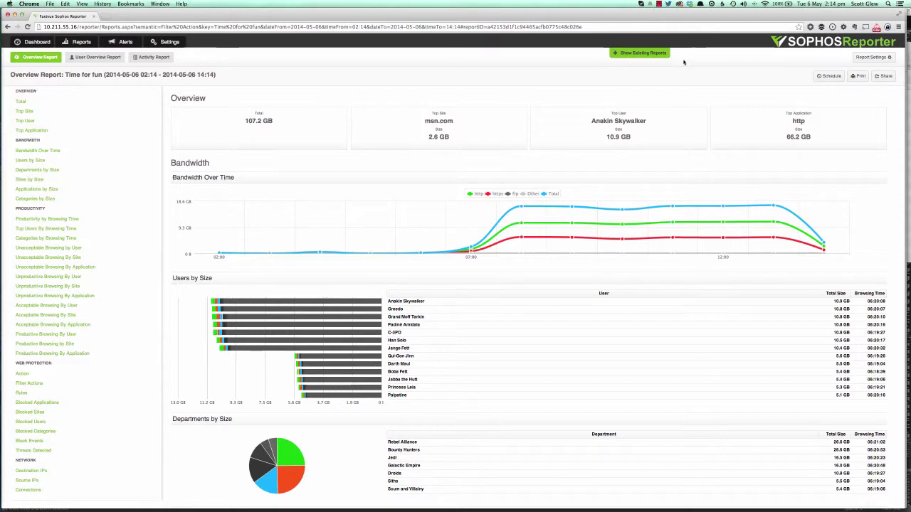
mouse_move(432, 311)
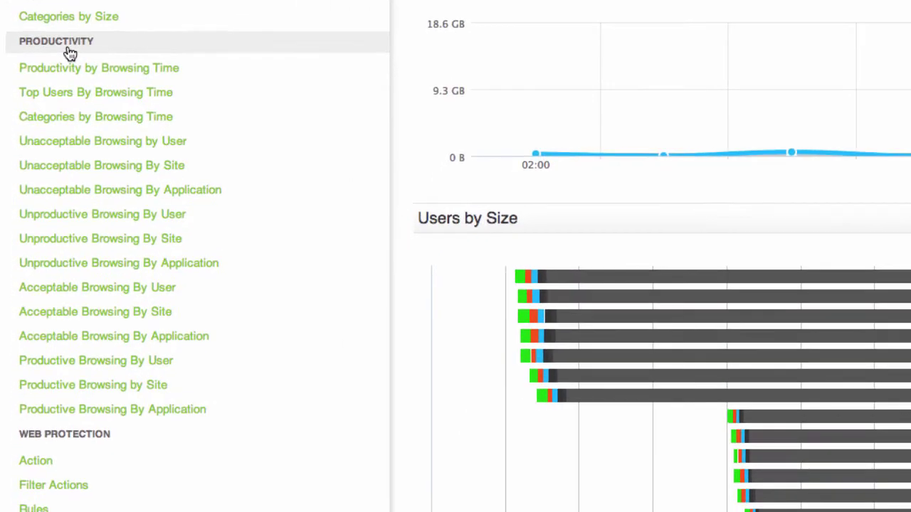
scroll(70, 54, "down", 5)
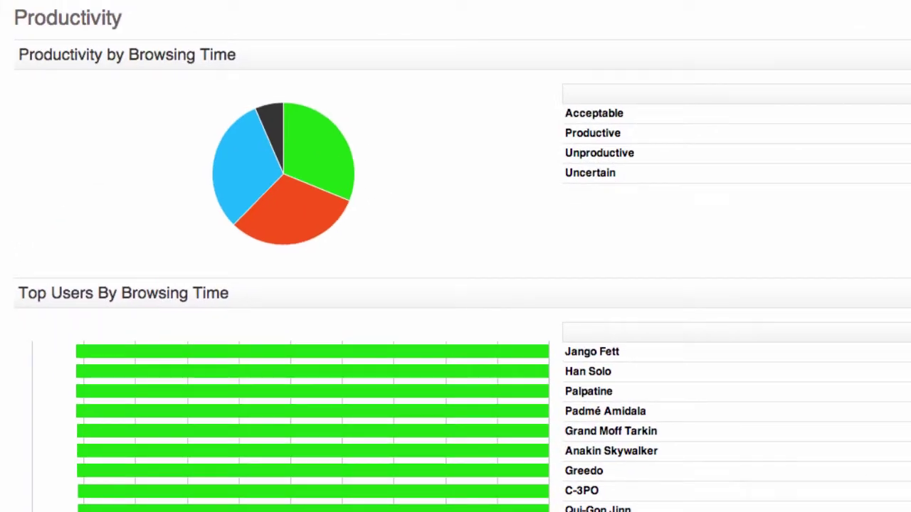
scroll(456, 285, "down", 10)
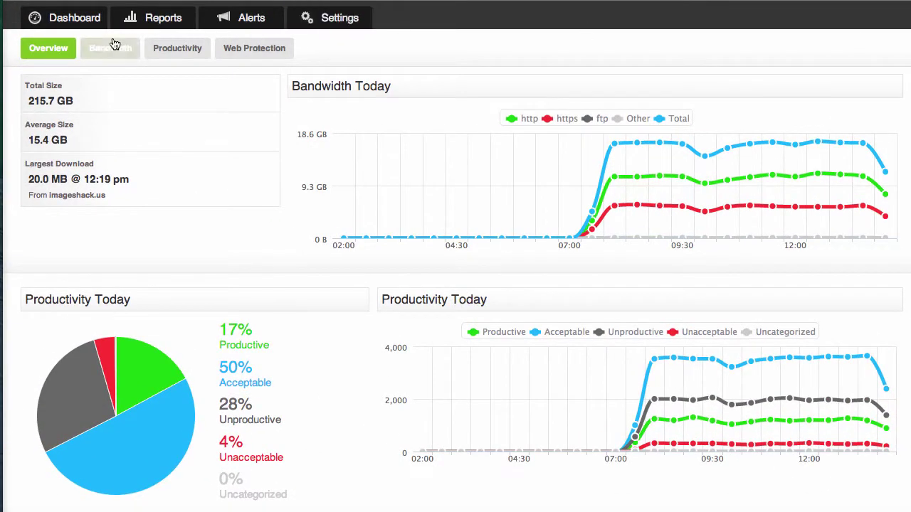
Show the Bandwidth dashboard with top users, departments, categories and sites.
left_click(100, 50)
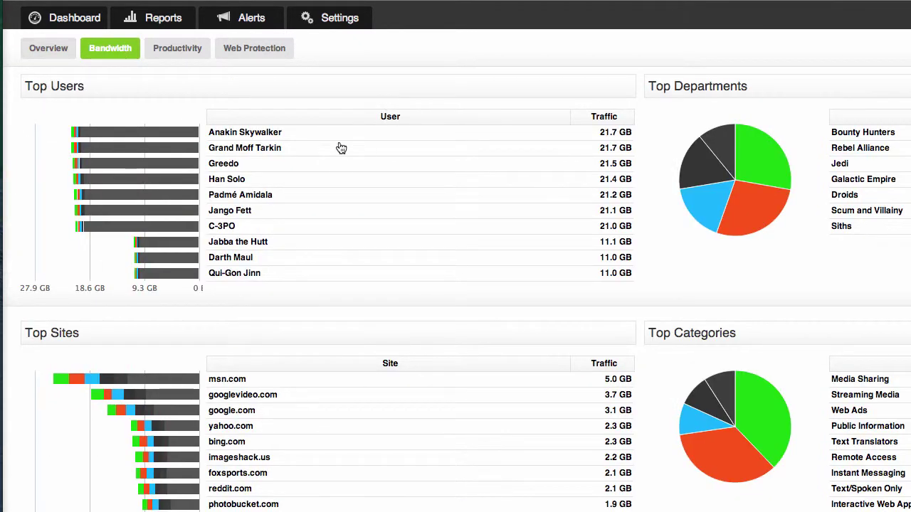
mouse_move(336, 136)
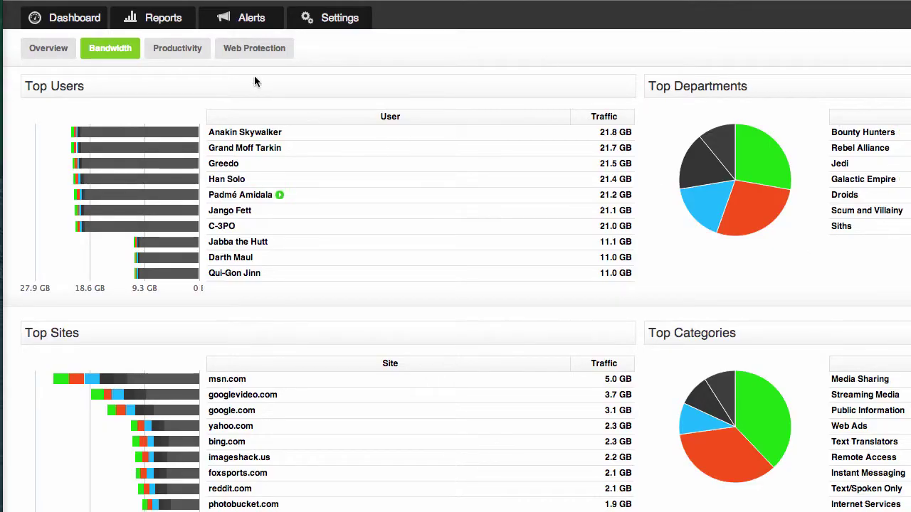
Start a new Overview Report with a filter of Department equals Bounty Hunters.
left_click(157, 19)
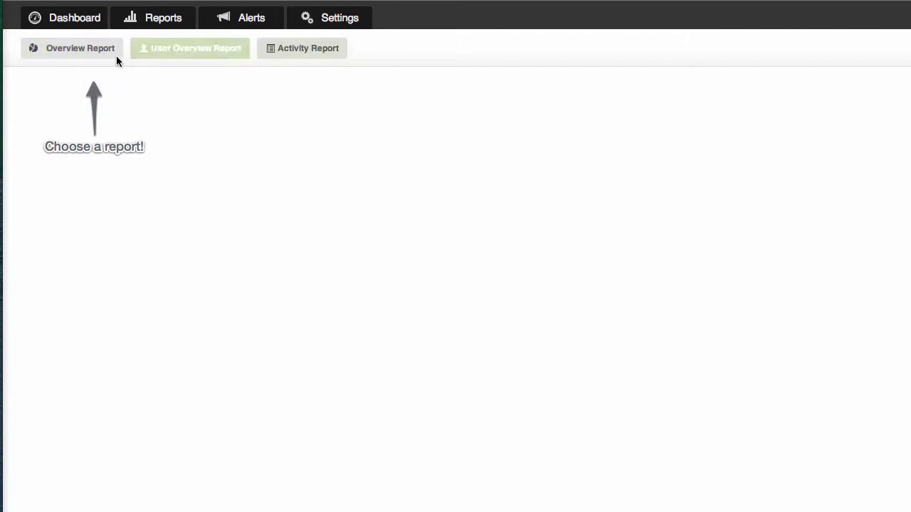
left_click(81, 51)
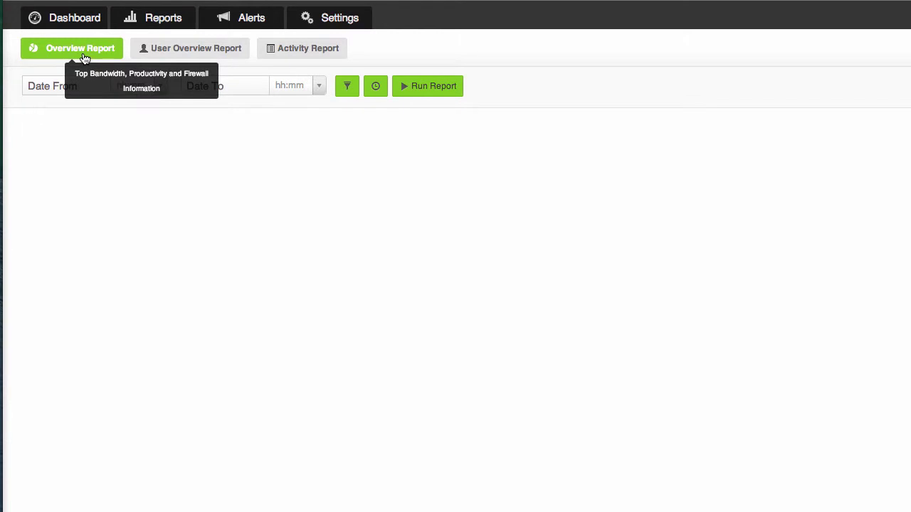
left_click(348, 86)
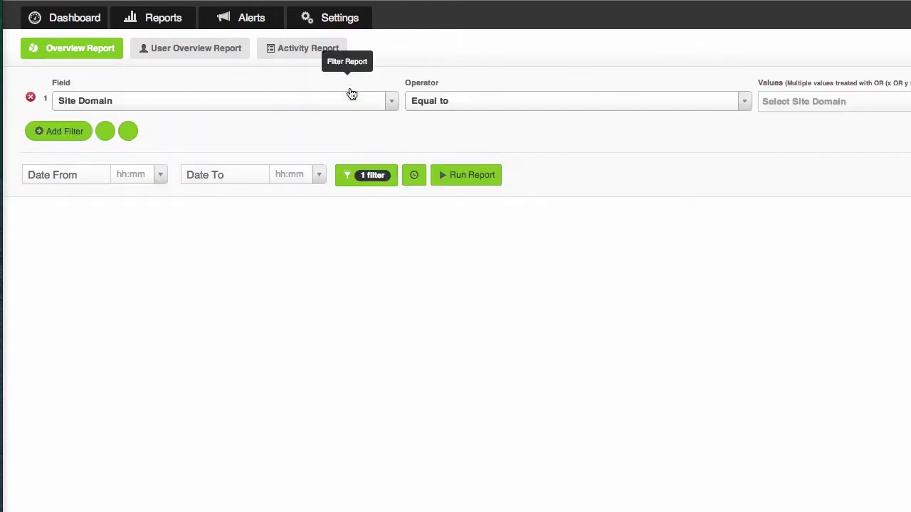
left_click(391, 101)
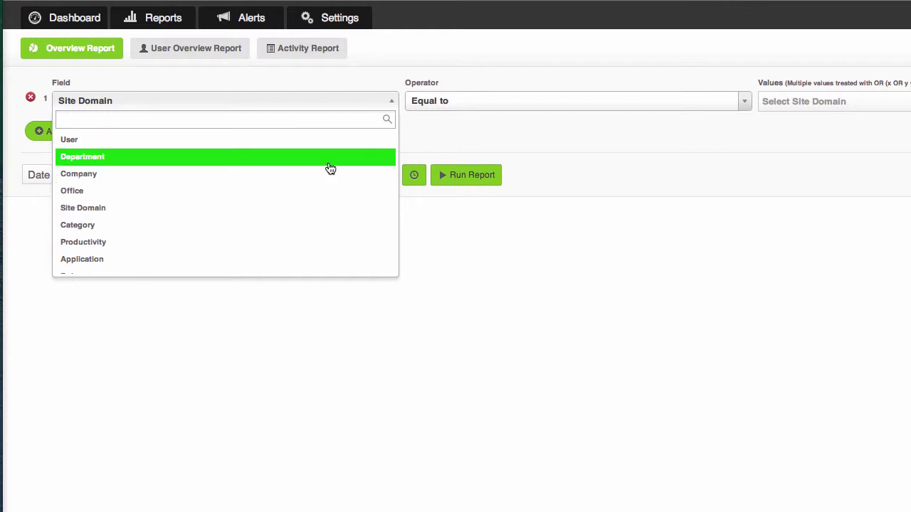
left_click(283, 165)
left_click(834, 105)
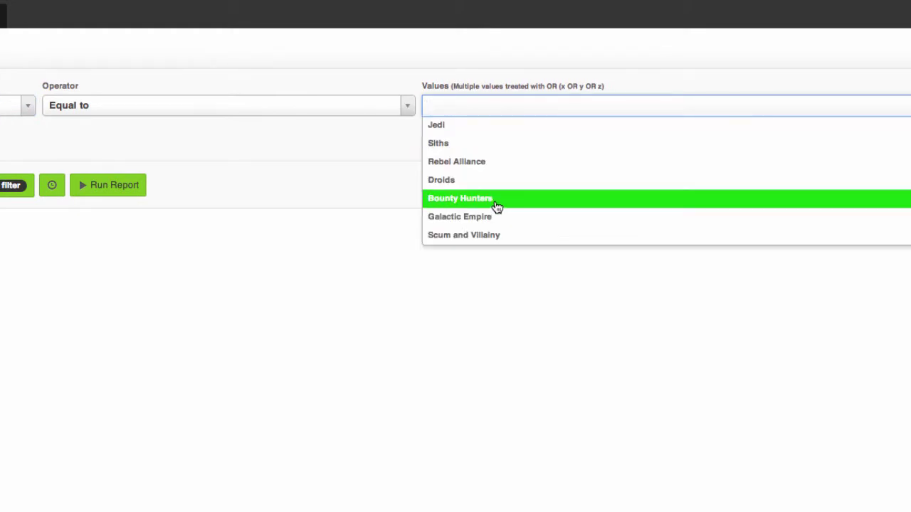
left_click(494, 201)
Add a second filter: Category not equal to Web Ads.
left_click(55, 140)
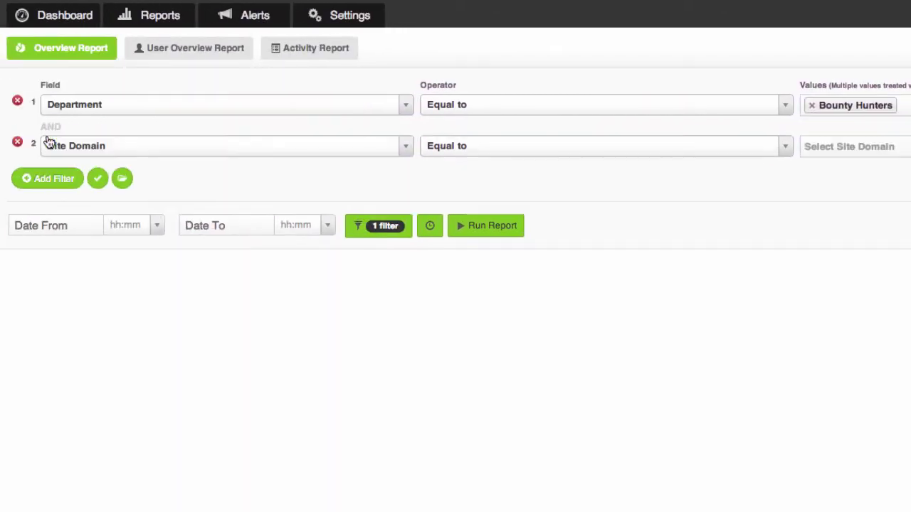
left_click(189, 150)
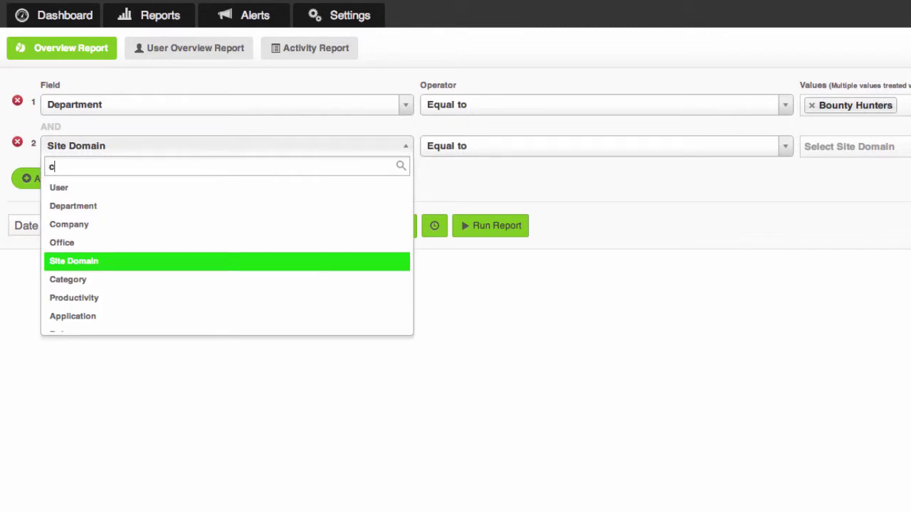
type("cate")
key("Return")
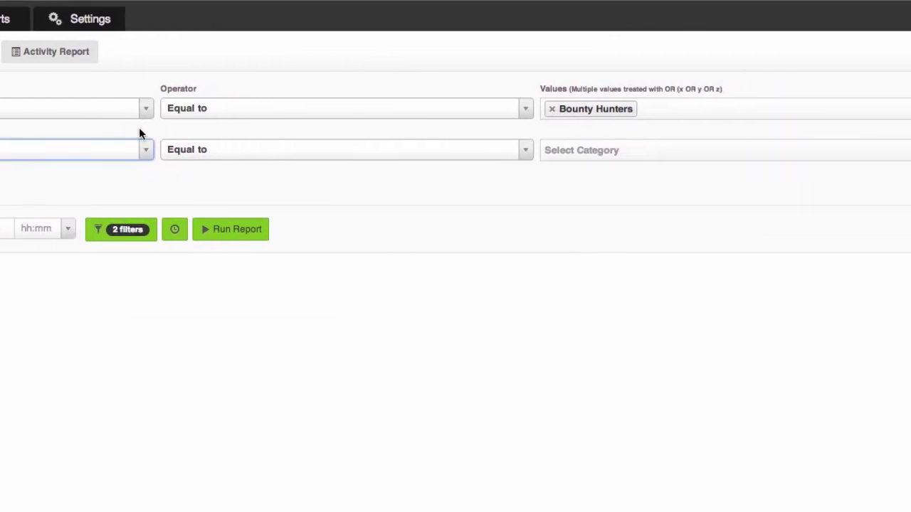
left_click(467, 144)
left_click(109, 199)
left_click(535, 147)
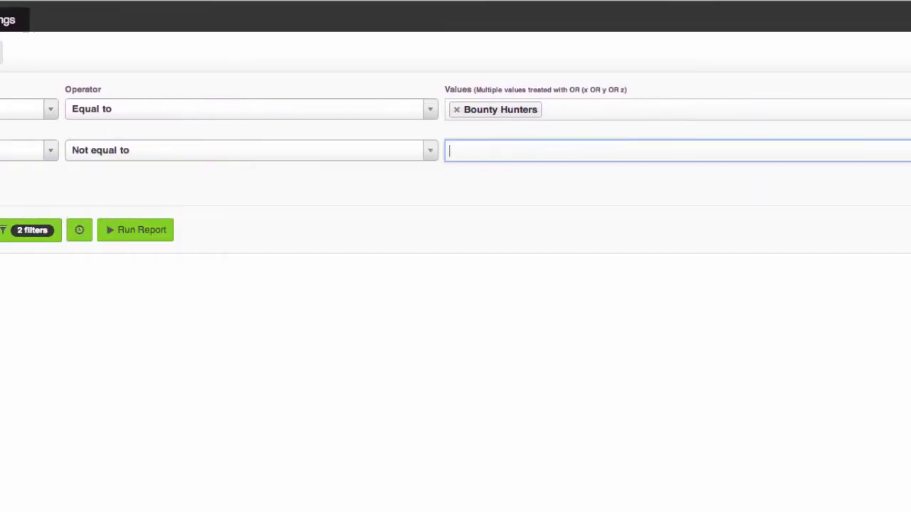
type("we")
left_click(504, 208)
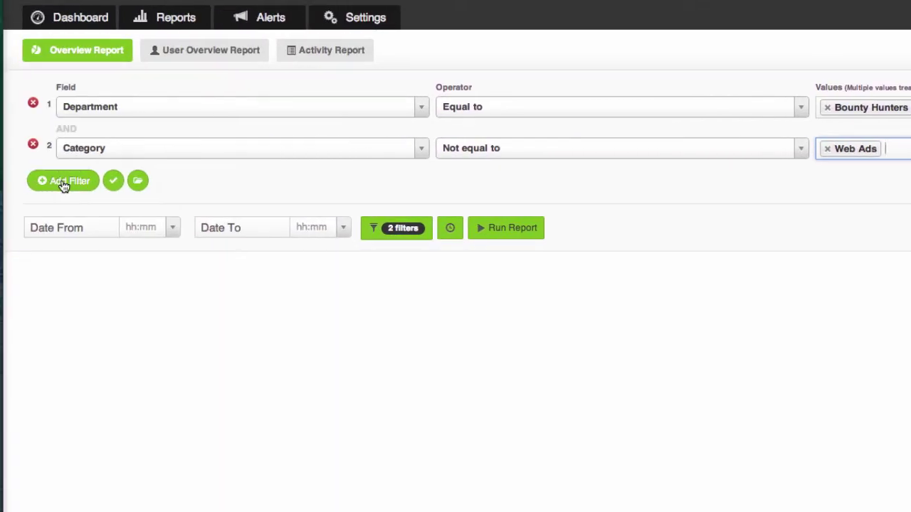
Add a third filter: Productivity equals Unproductive or Unacceptable.
left_click(91, 179)
left_click(153, 192)
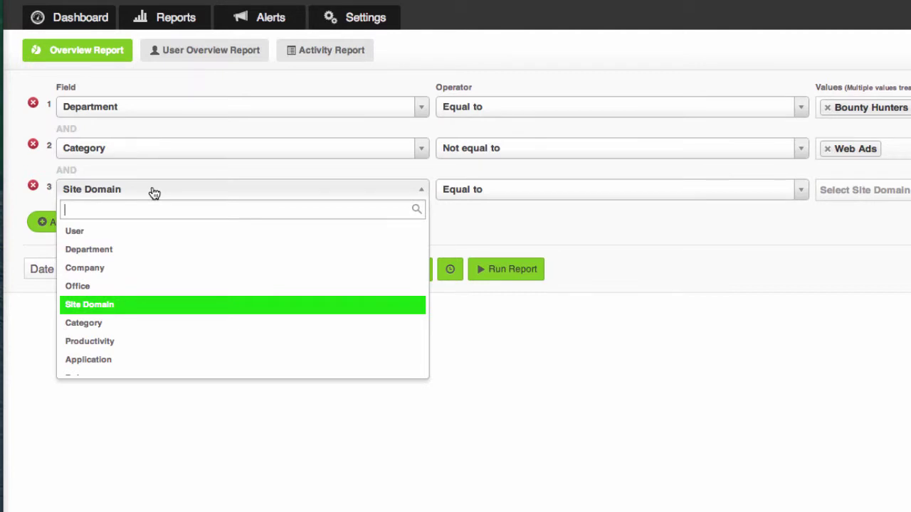
type("pro")
key("Return")
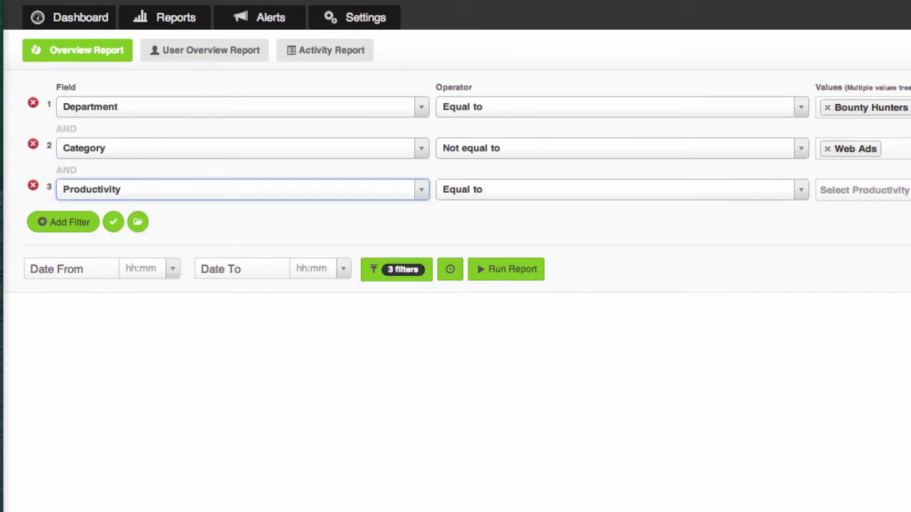
left_click(864, 189)
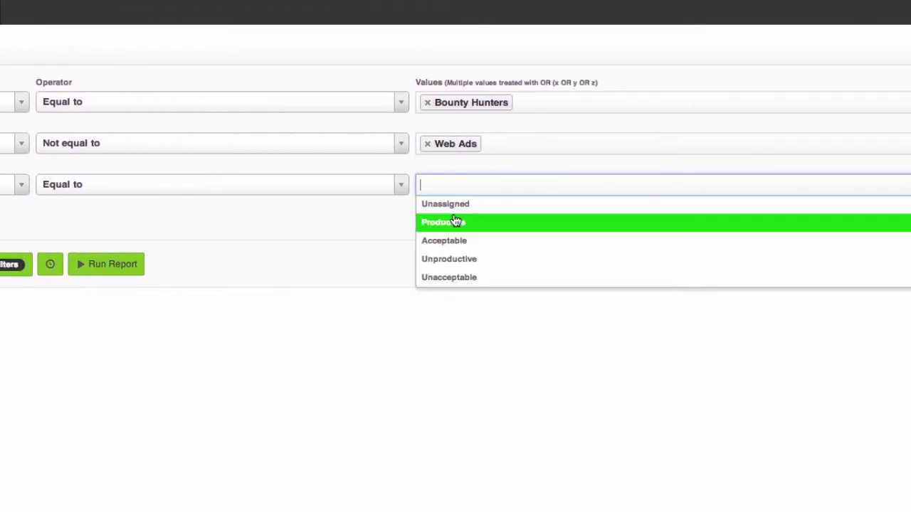
left_click(449, 259)
left_click(531, 185)
left_click(518, 260)
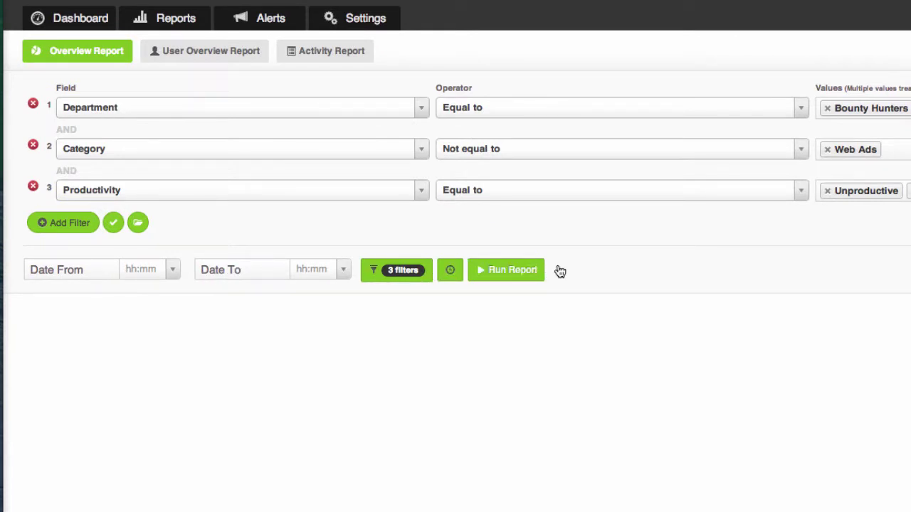
Schedule the report weekly as 'Bounty Hunters Report', e-mailed to the recipient's address.
left_click(450, 271)
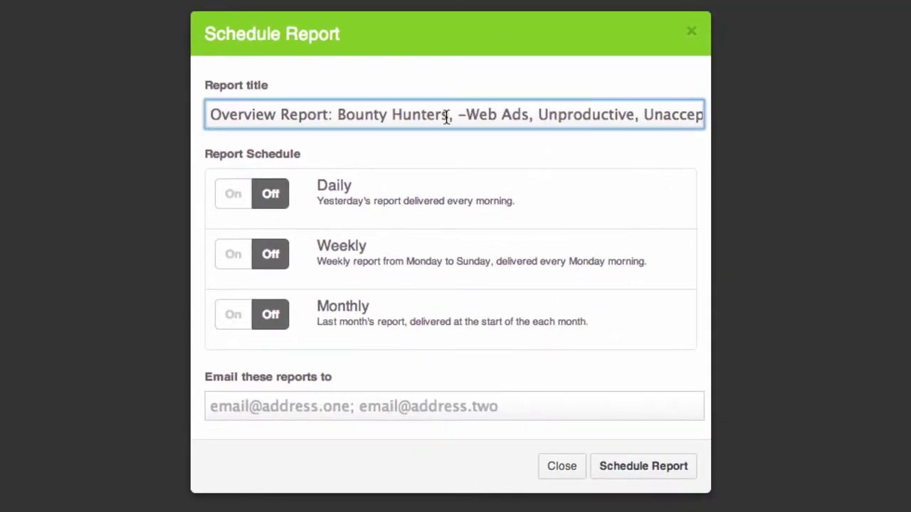
triple_click(447, 115)
type("Bou")
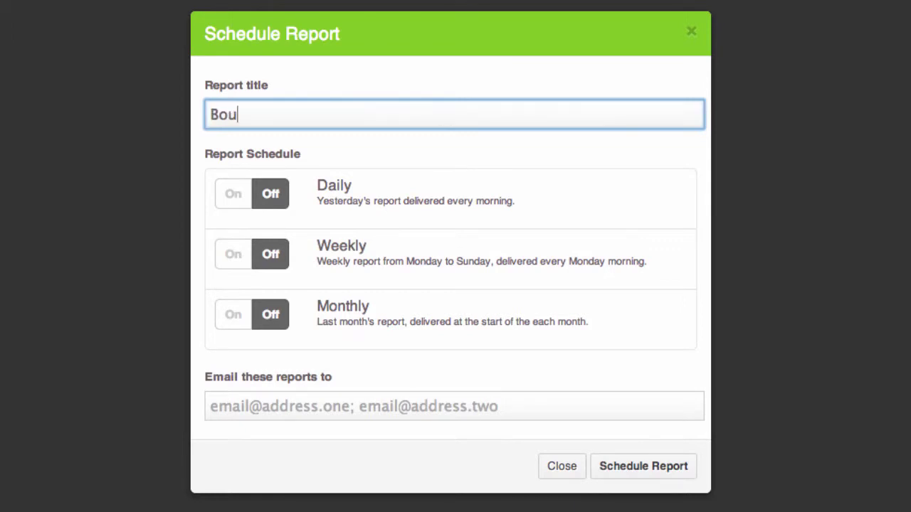
type("nty Hunters Report")
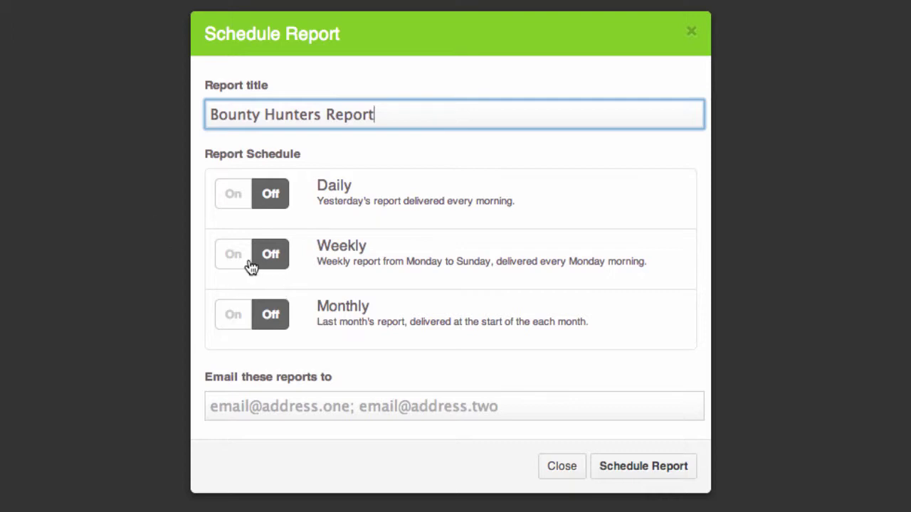
left_click(249, 262)
left_click(329, 407)
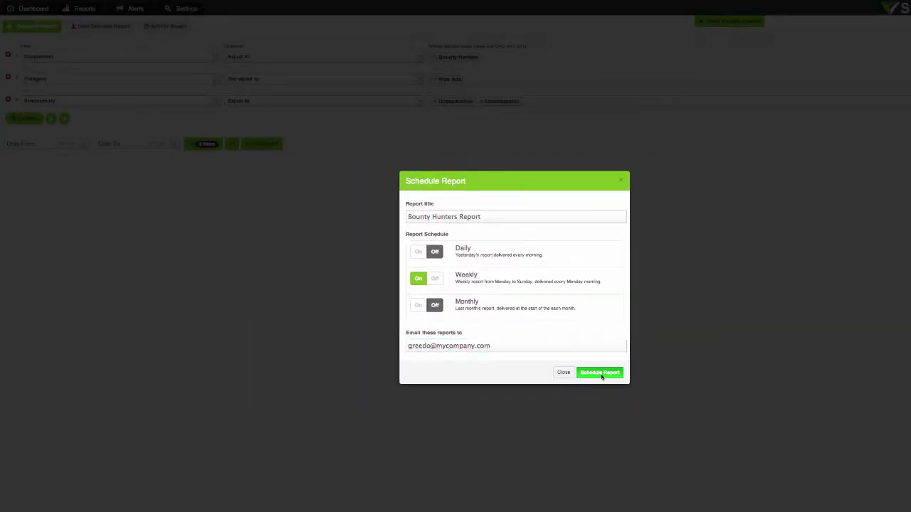
left_click(600, 373)
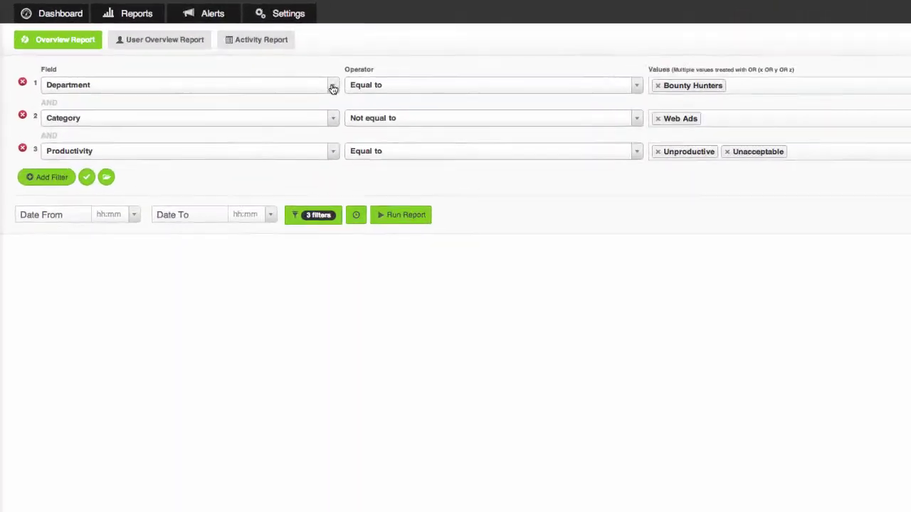
Change the first report filter to Source IP In subnet 192.168.1.0/24.
left_click(216, 59)
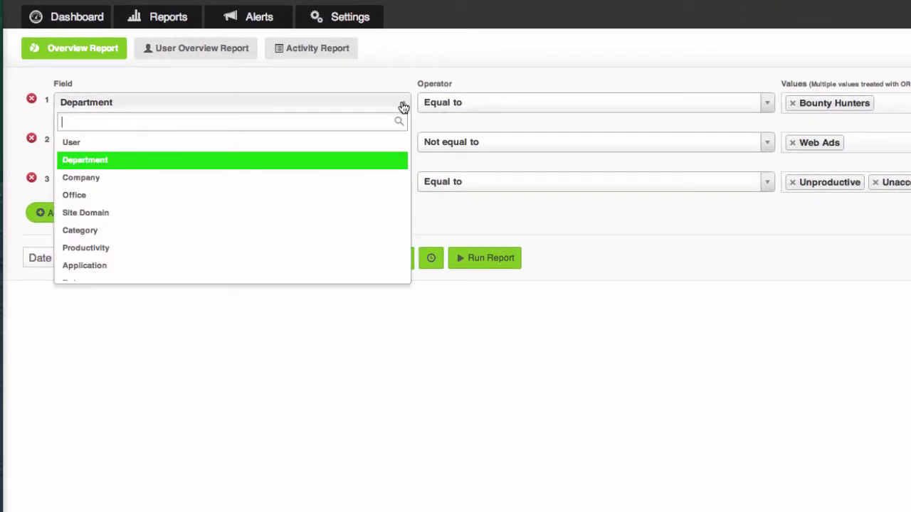
type("sou")
key("Return")
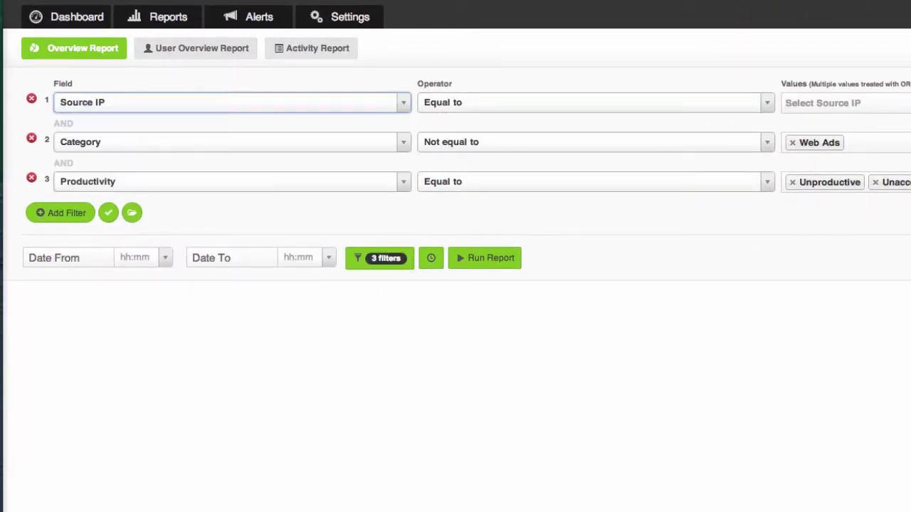
left_click(542, 102)
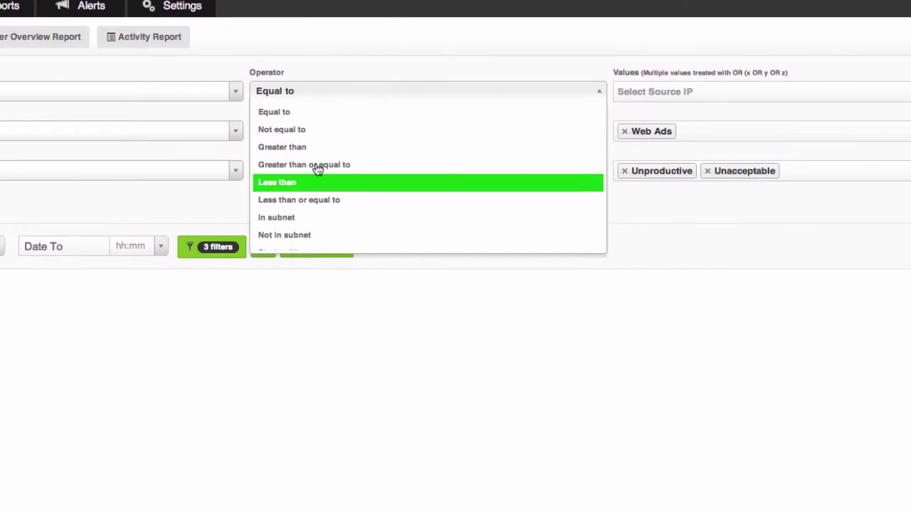
left_click(302, 217)
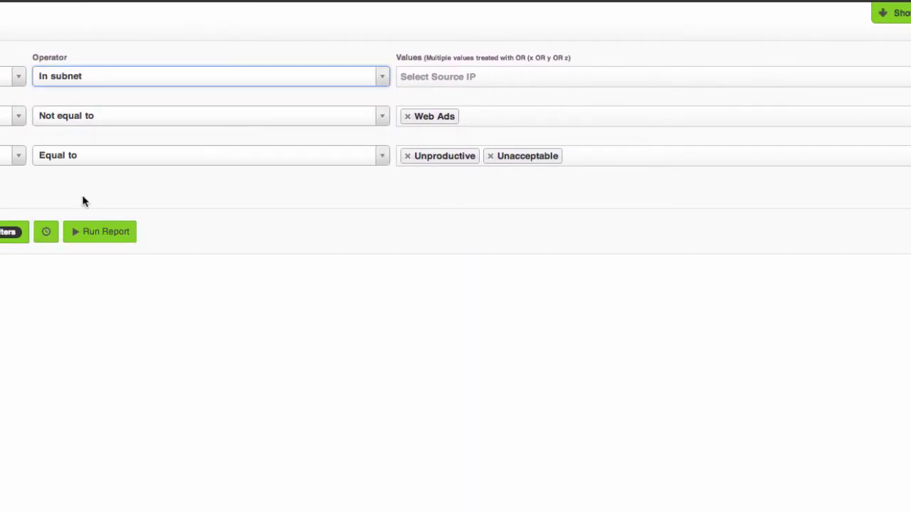
left_click(674, 91)
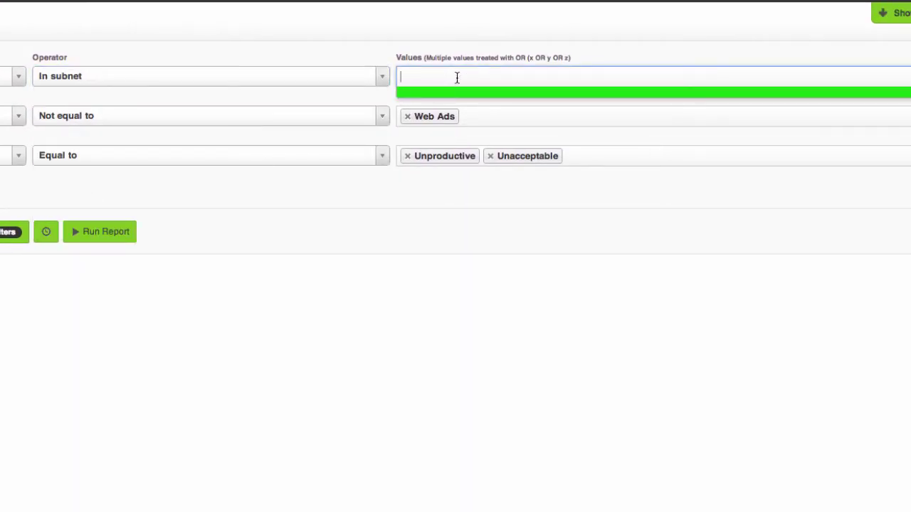
type("192.168.1.0")
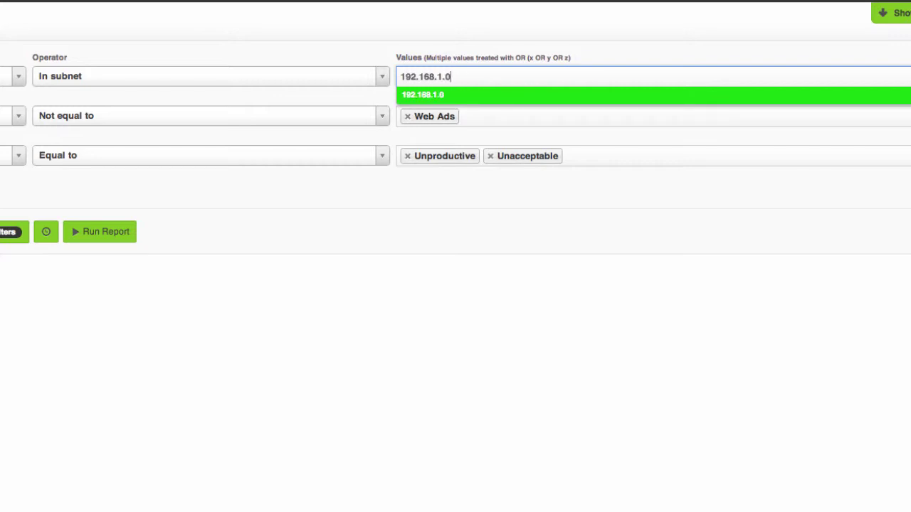
type("/24")
key("Return")
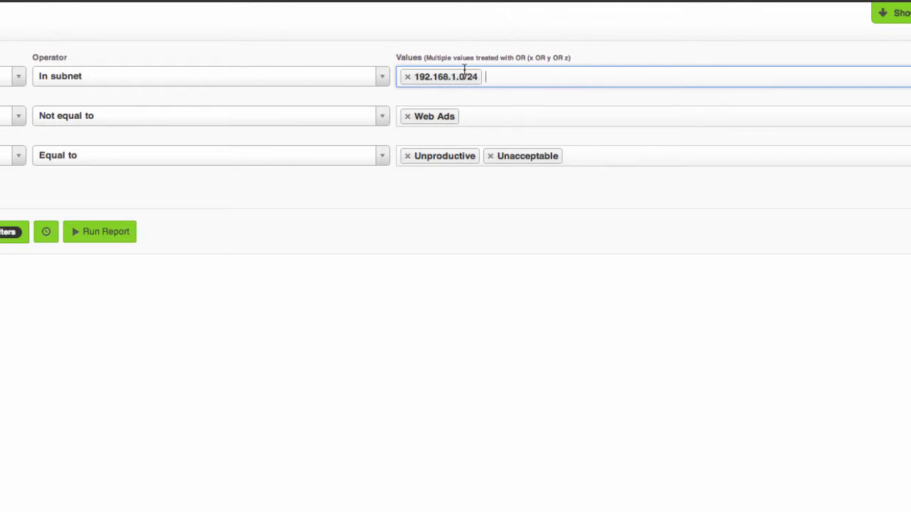
left_click(531, 57)
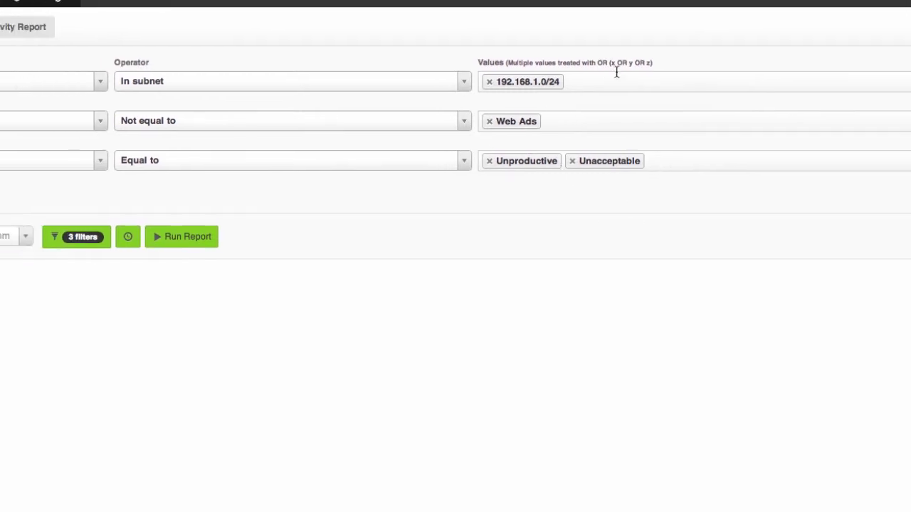
Schedule 'My Network Report' monthly instead of weekly, emailed to the network manager's address.
left_click(417, 257)
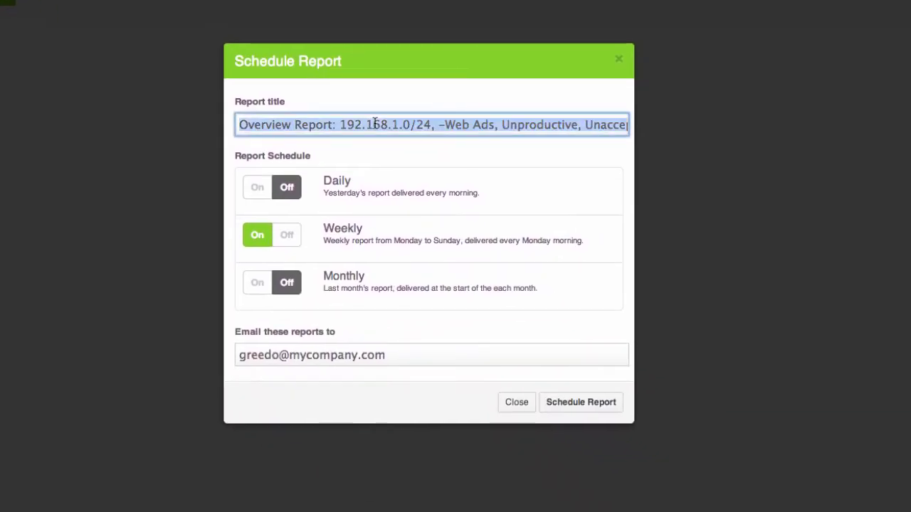
type("My Network Report")
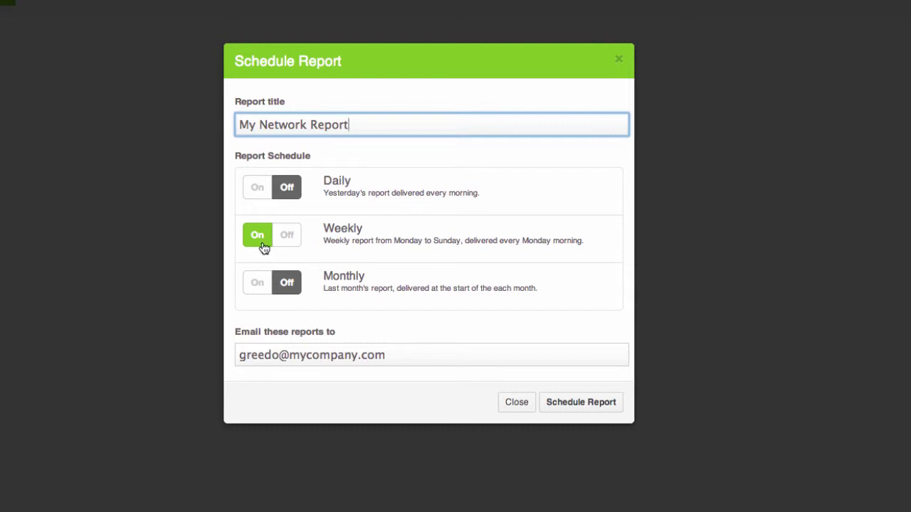
left_click(259, 239)
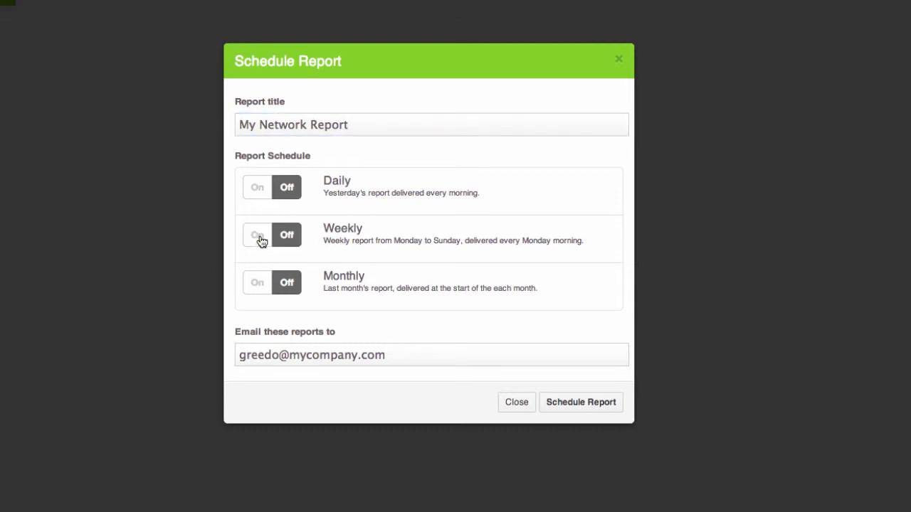
left_click(262, 283)
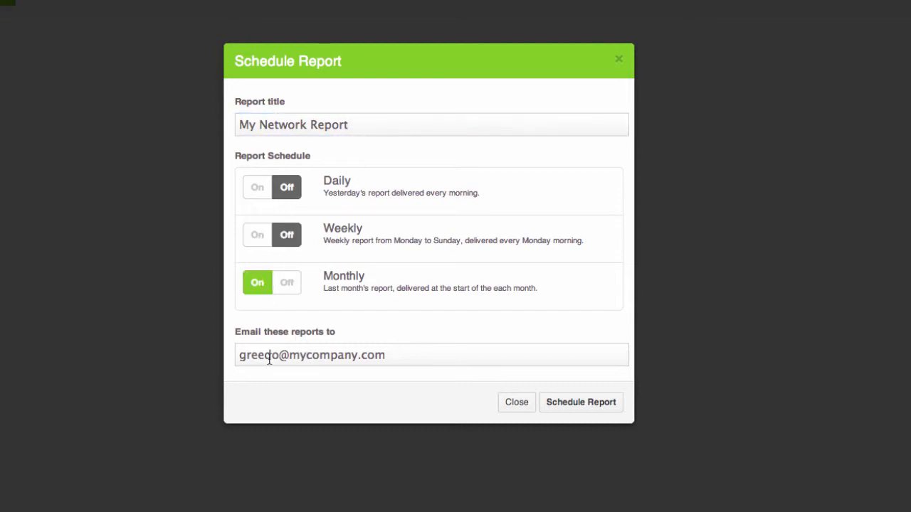
left_click_drag(278, 355, 199, 357)
left_click(590, 403)
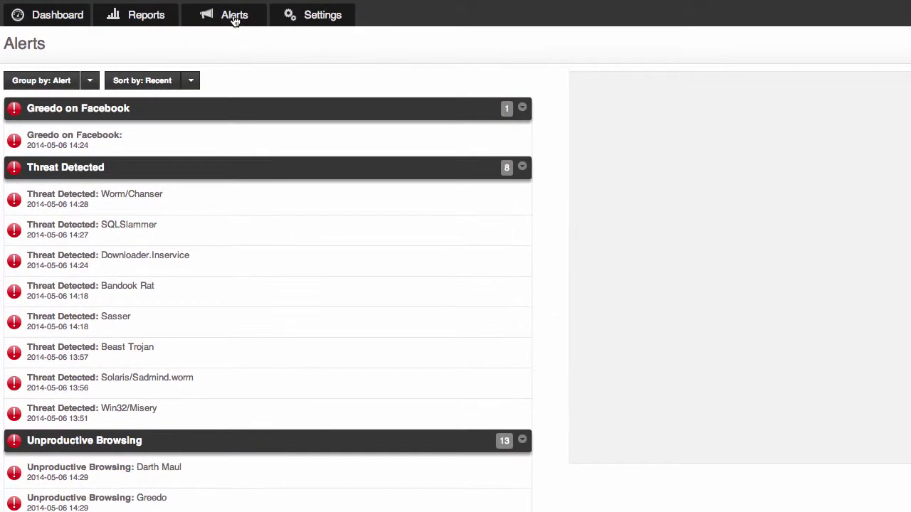
Open the SQLSlammer Threat Detected alert and examine its user, URL, Block action and Virus rule.
left_click(278, 228)
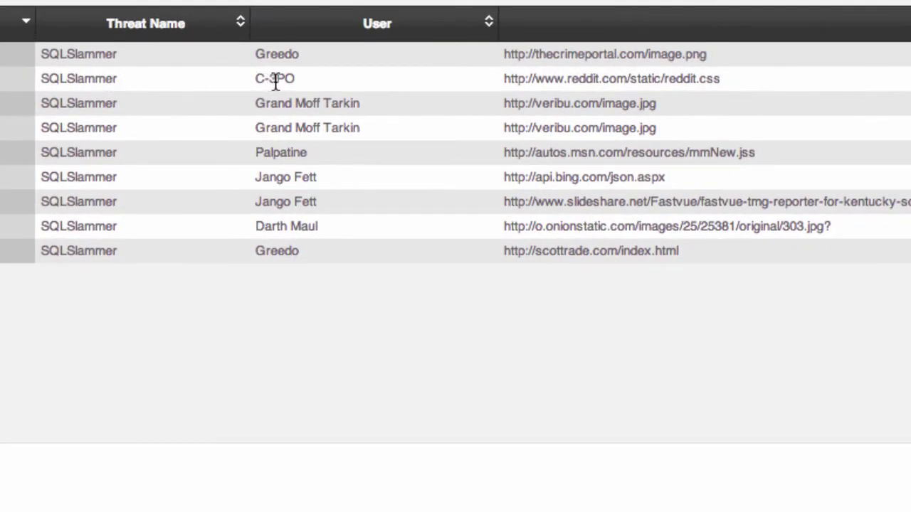
left_click_drag(276, 80, 325, 87)
left_click_drag(545, 79, 759, 80)
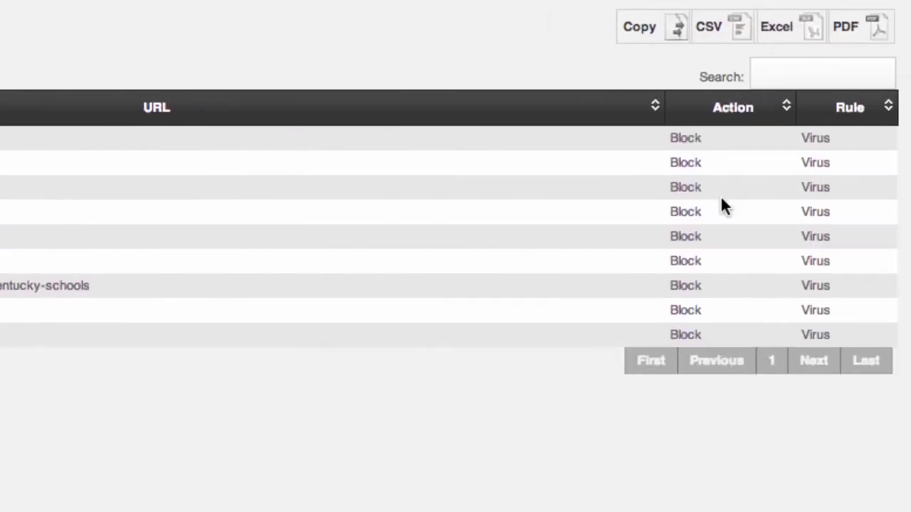
left_click_drag(677, 165, 868, 167)
left_click(833, 182)
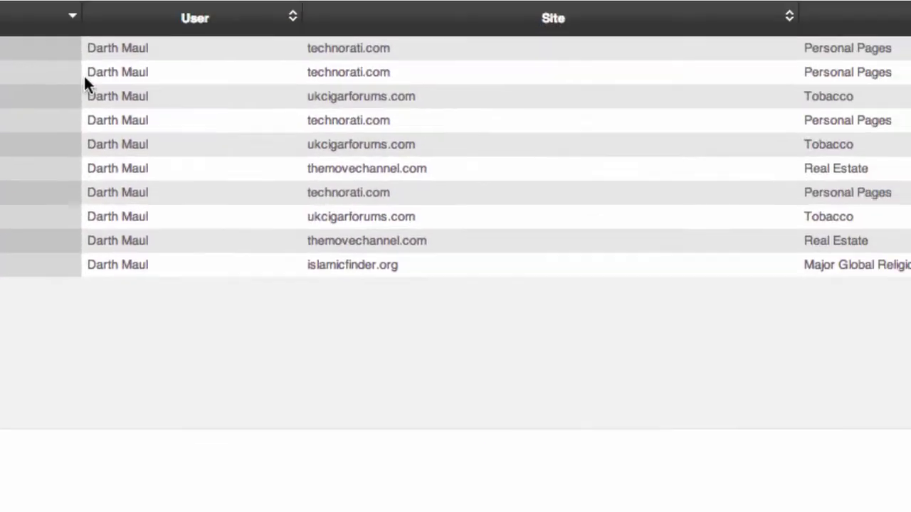
Inspect the Unproductive Browsing alert's user, visited site, Media Sharing category and 2.0 MB total.
left_click_drag(36, 89, 95, 89)
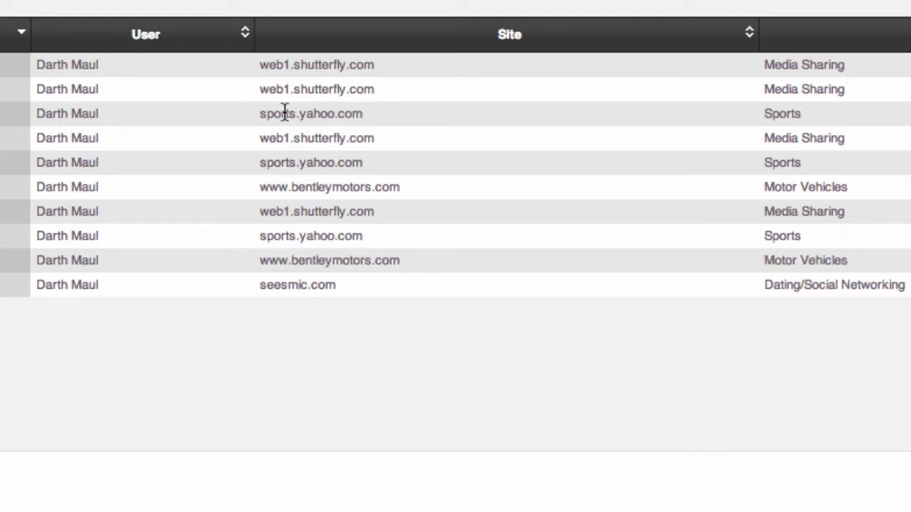
left_click_drag(261, 88, 447, 87)
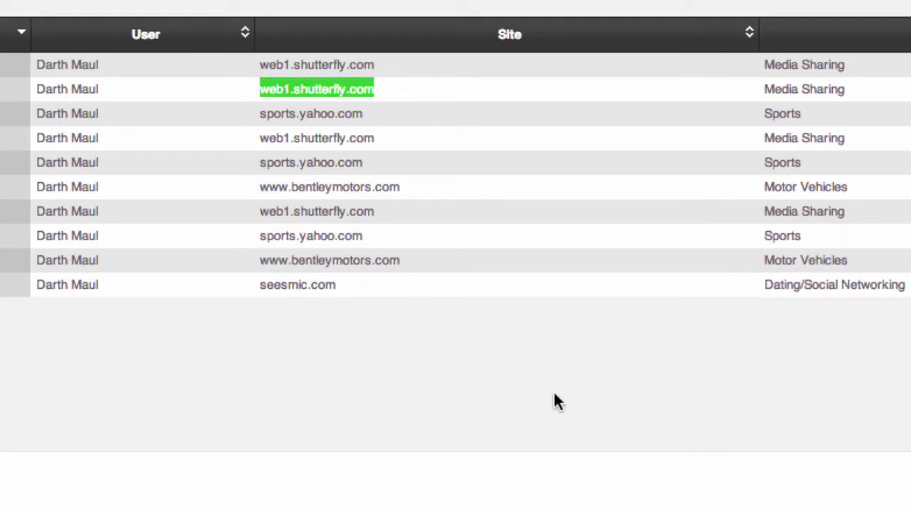
left_click_drag(774, 93, 883, 94)
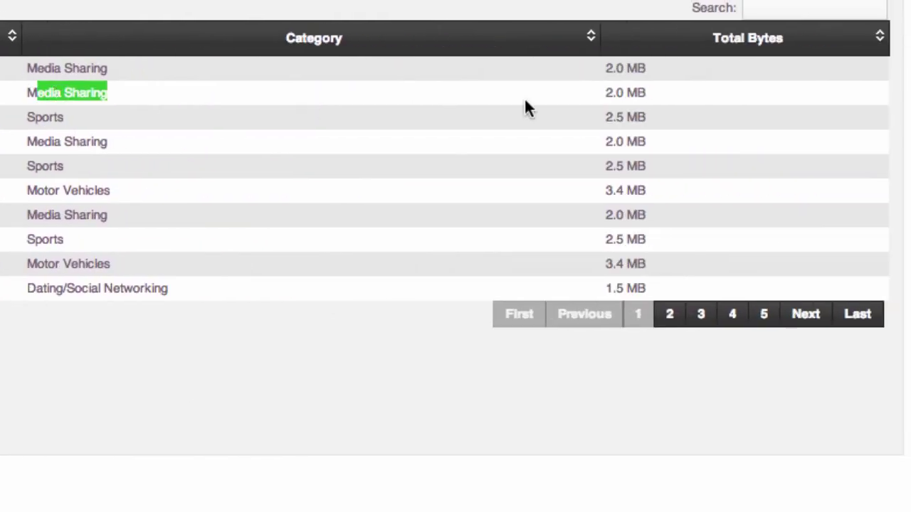
left_click_drag(605, 93, 630, 97)
left_click(630, 101)
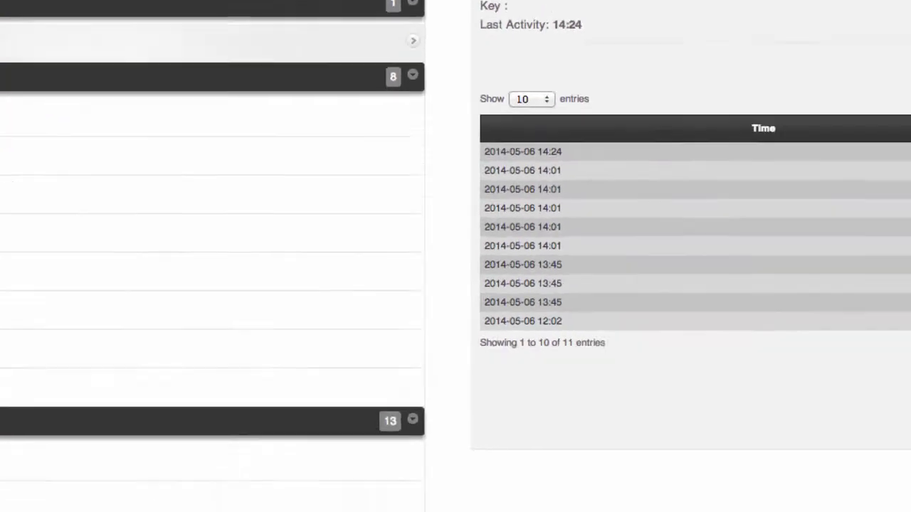
Check the Facebook alert's facebook.com domain and its 2 MB traffic totals.
left_click_drag(404, 78, 507, 79)
left_click_drag(743, 80, 770, 78)
left_click(770, 80)
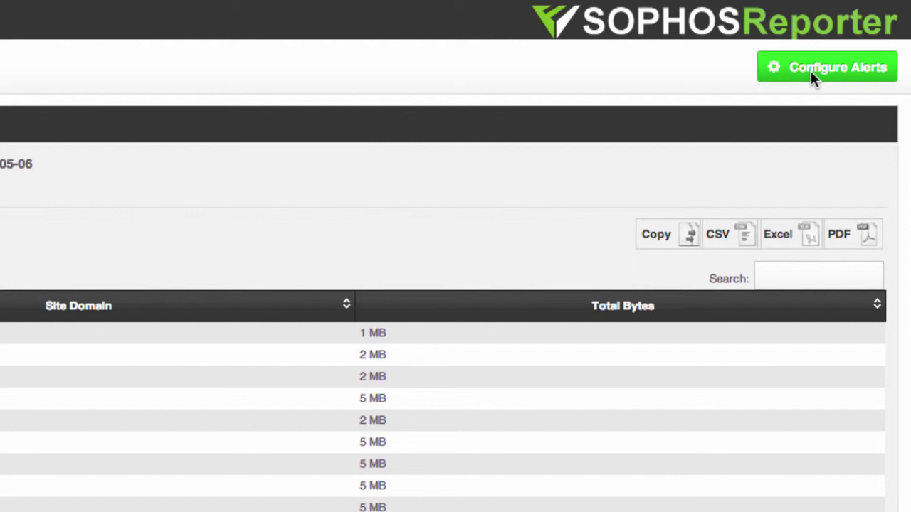
Open the Unproductive Browsing alert settings and review its productivity values and 30 MB threshold.
left_click(811, 70)
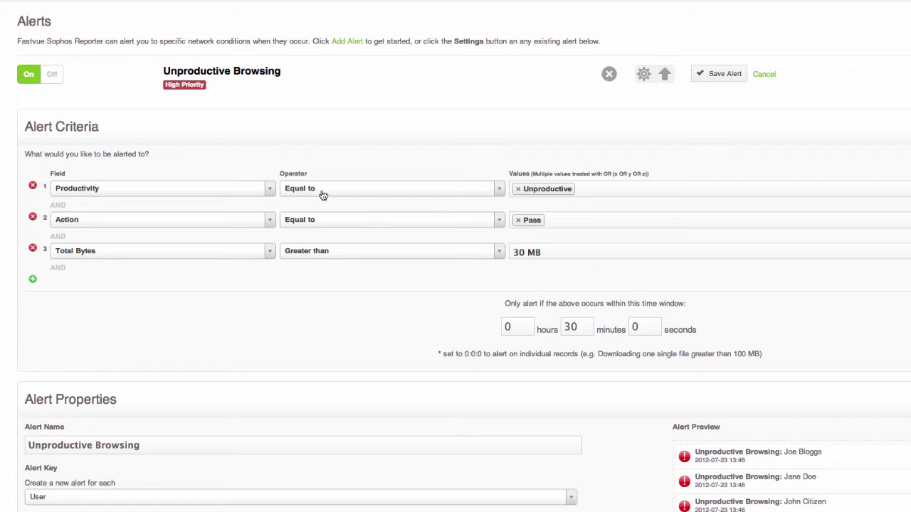
left_click(605, 189)
left_click(620, 175)
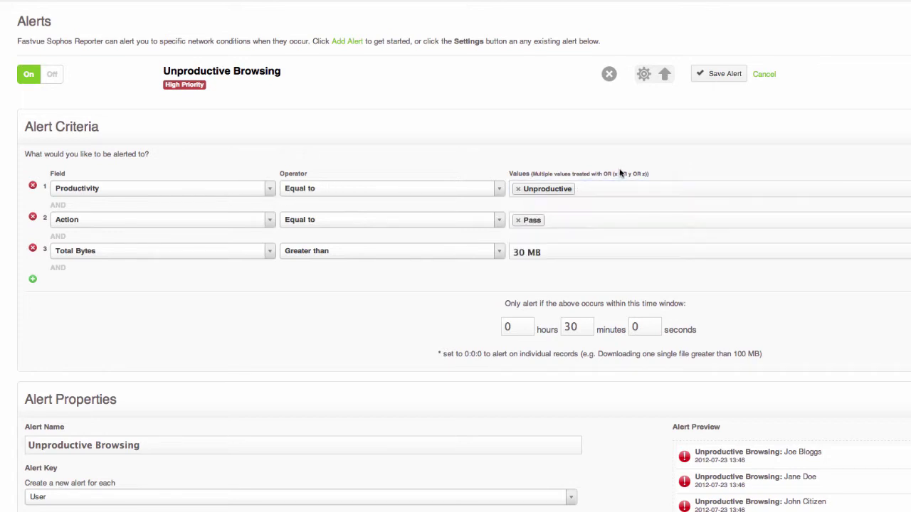
left_click(547, 252)
left_click(582, 281)
left_click(565, 251)
left_click(571, 276)
Inspect the 30-minute alert time window, leaving it unchanged.
double_click(587, 326)
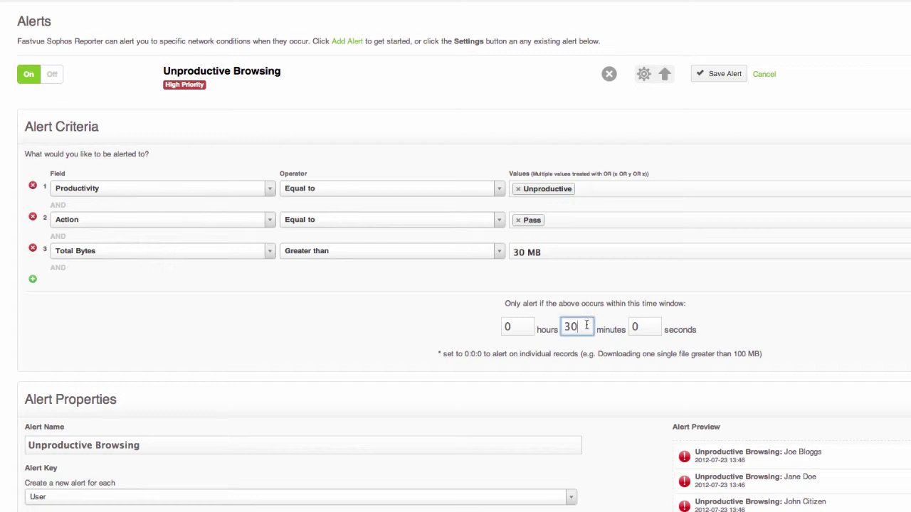
left_click(522, 327)
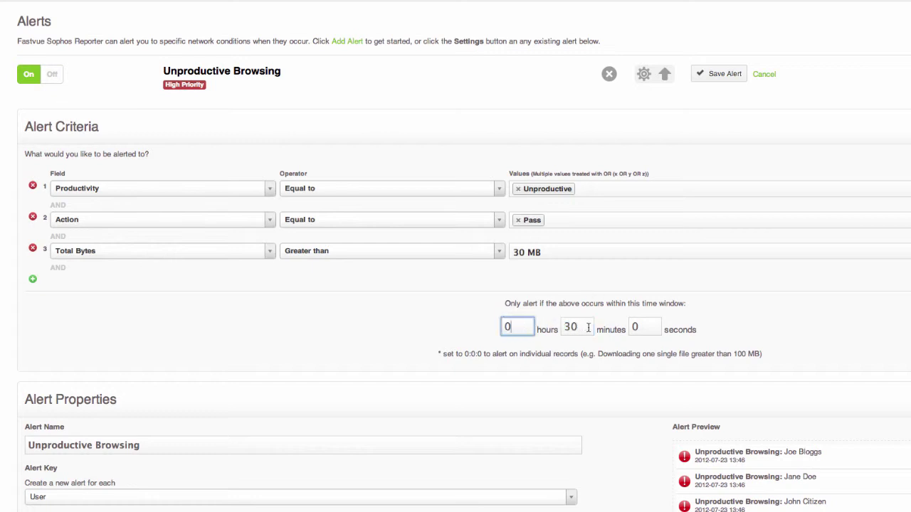
key("Tab")
key("Tab")
scroll(723, 339, "down", 3)
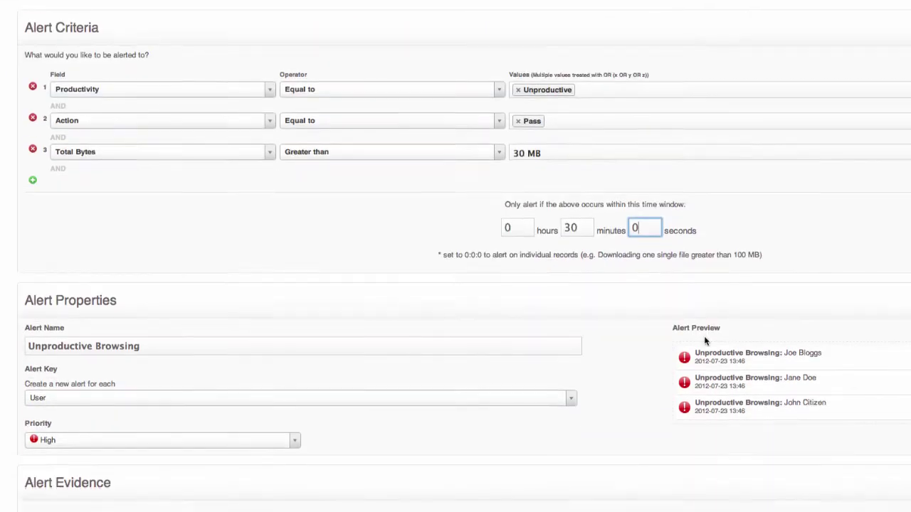
scroll(704, 341, "down", 2)
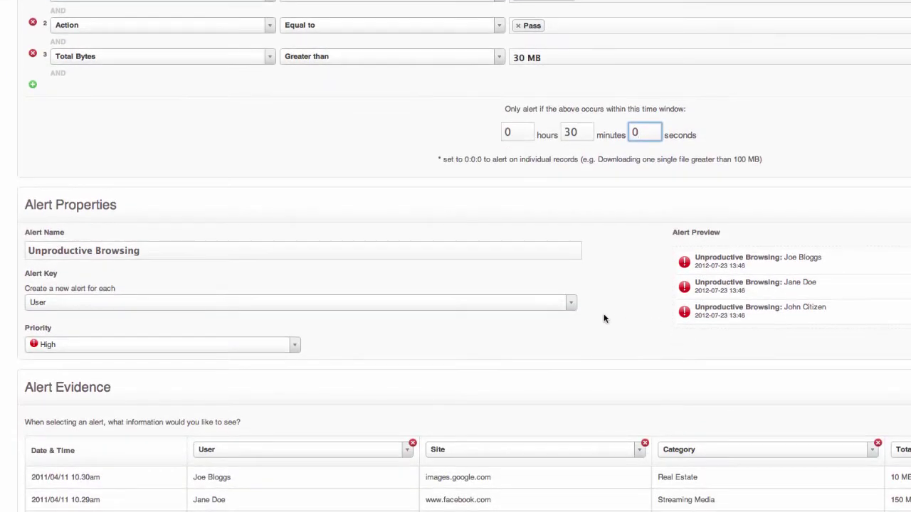
Try grouping alerts by Site Domain, then set the alert key back to User.
left_click(326, 310)
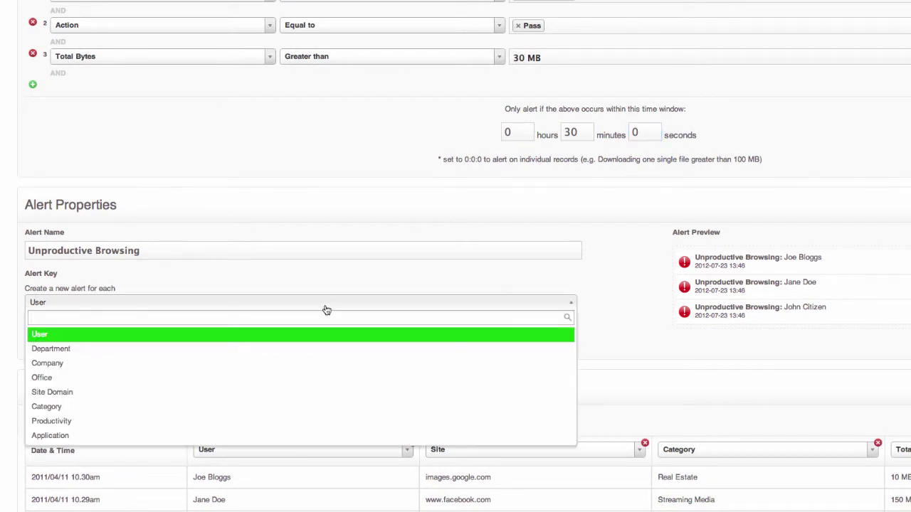
left_click(268, 393)
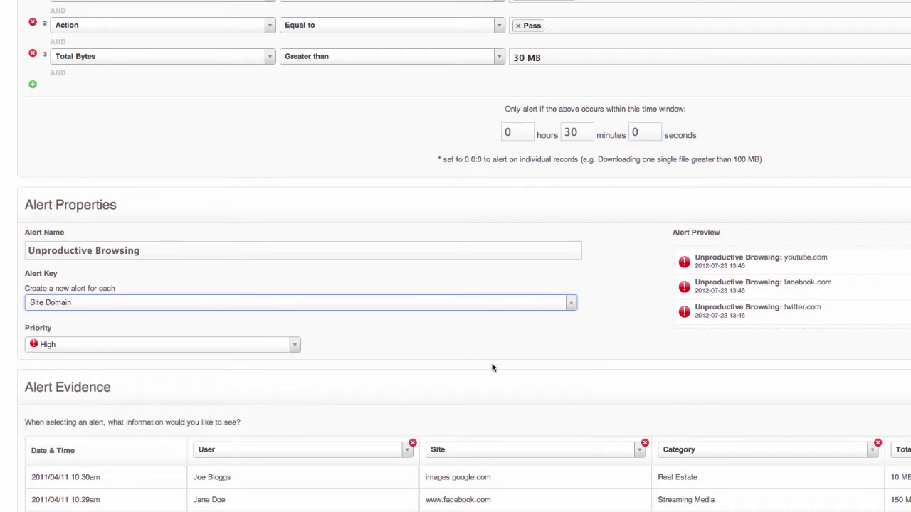
left_click_drag(783, 258, 832, 257)
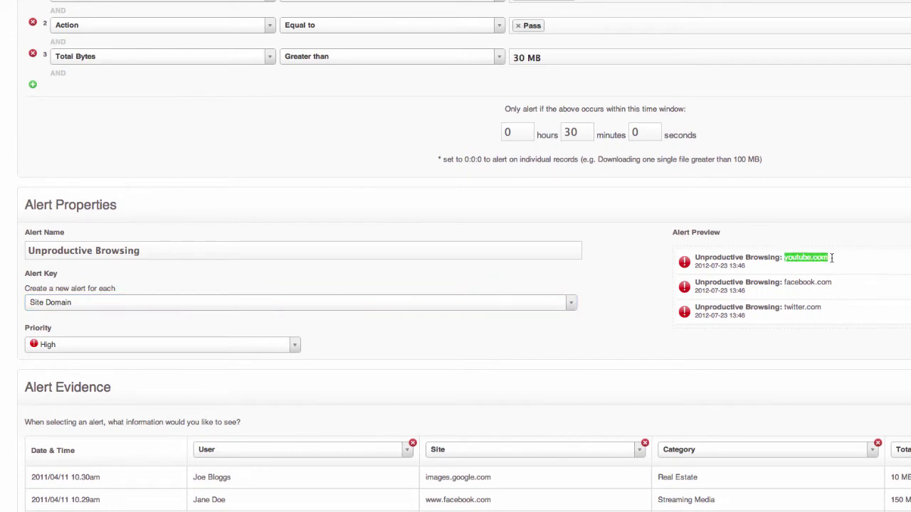
left_click(452, 307)
left_click(432, 335)
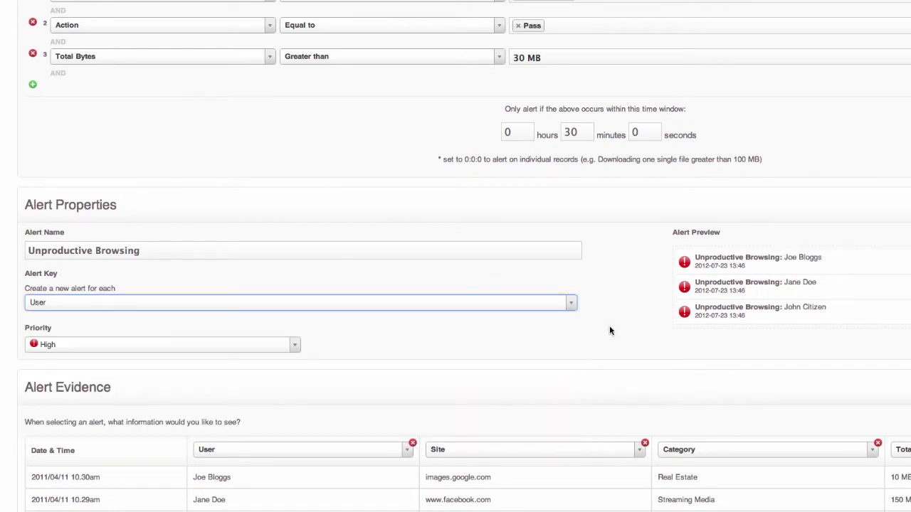
scroll(649, 324, "down", 3)
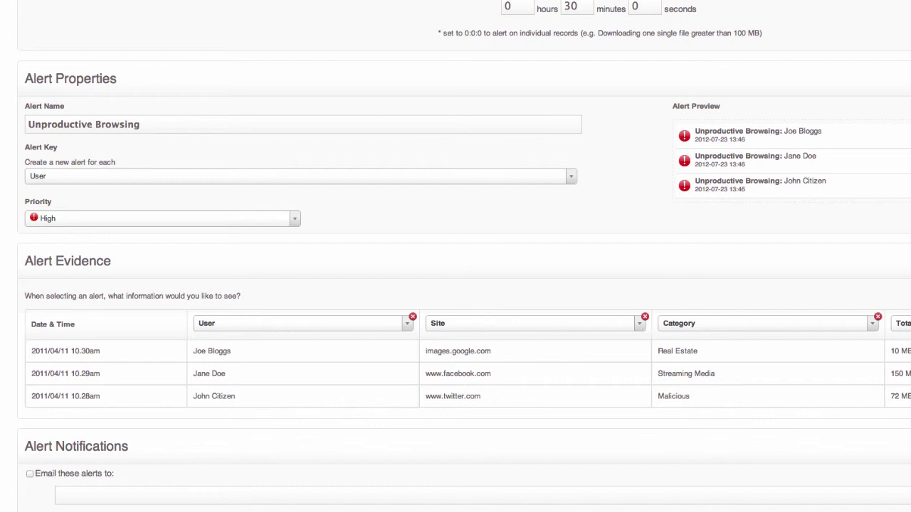
Add a Department column to the alert evidence.
left_click(910, 314)
left_click(910, 329)
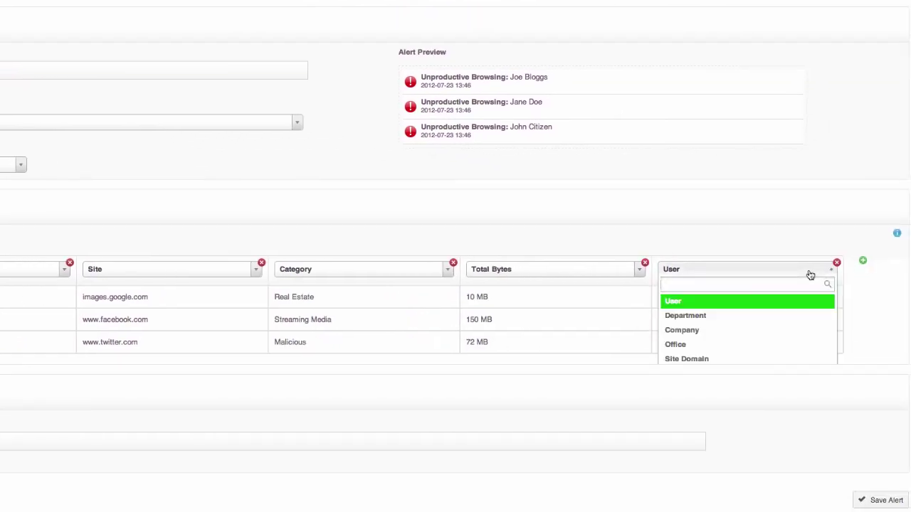
type("de")
key("Return")
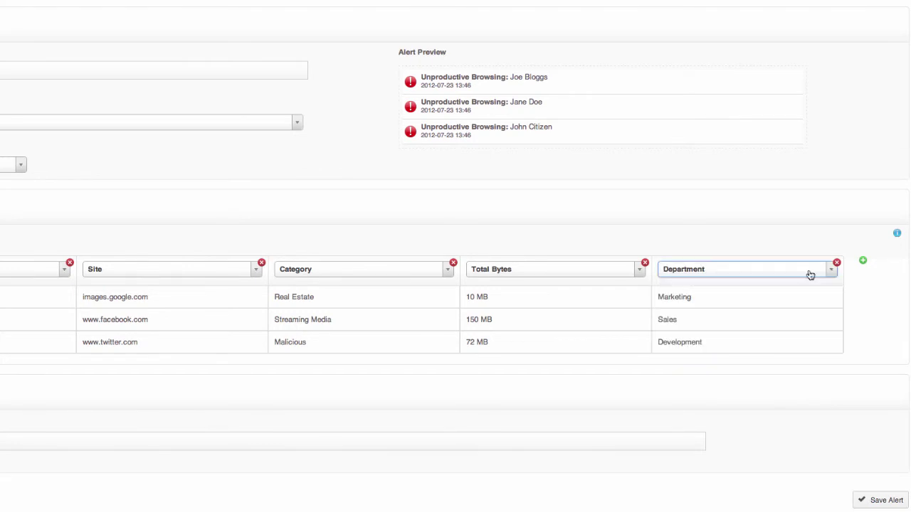
Add a Filter Action evidence column and enable emailing of these alerts.
left_click(862, 261)
left_click(813, 274)
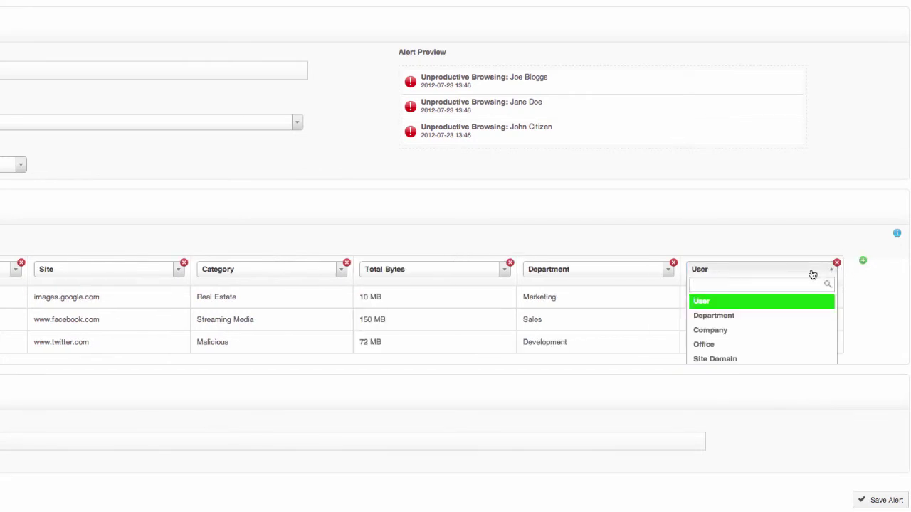
type("filt")
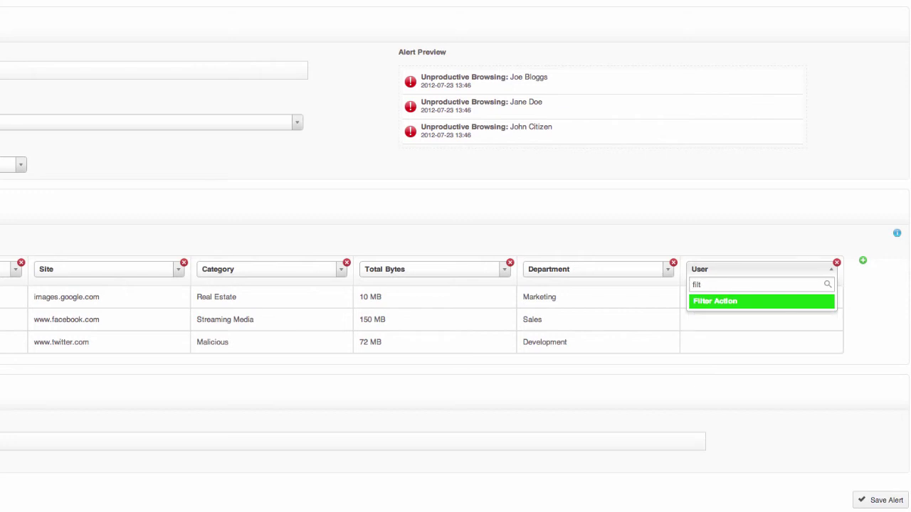
key("Return")
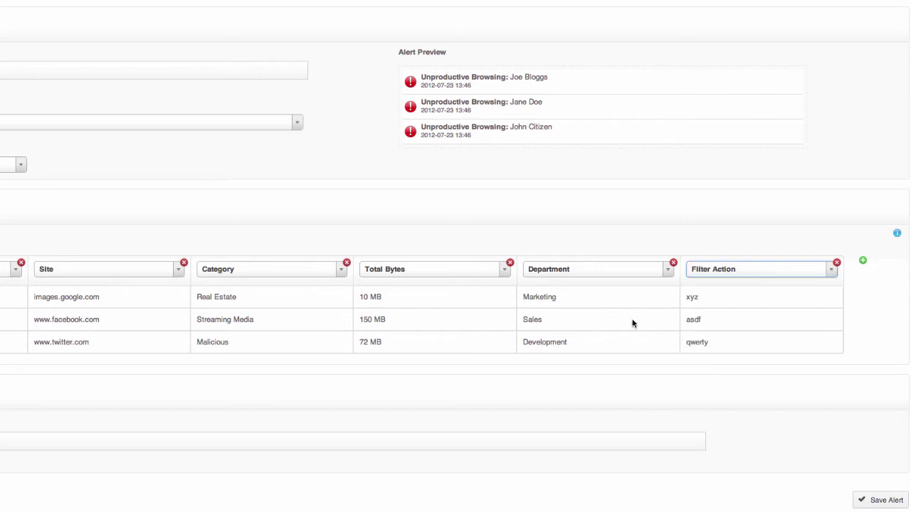
left_click(65, 266)
left_click(90, 282)
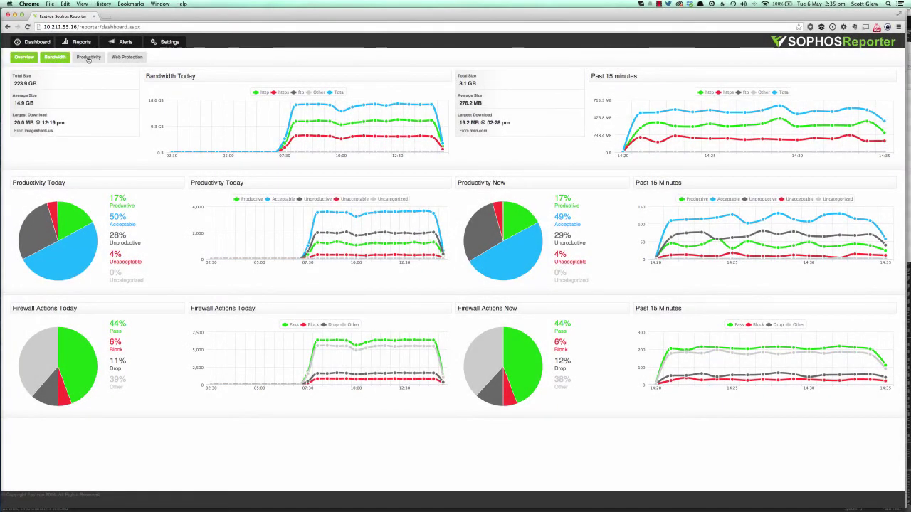
Switch the dashboard to its Productivity tab.
left_click(88, 58)
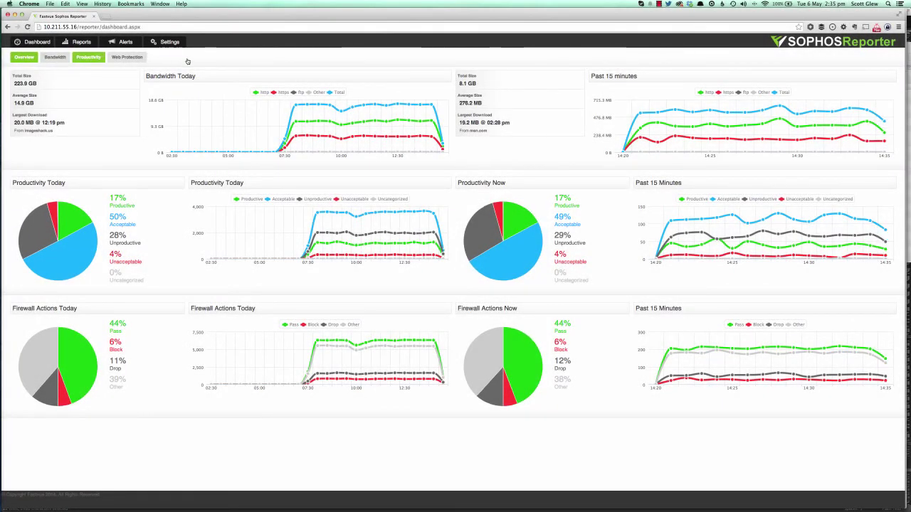